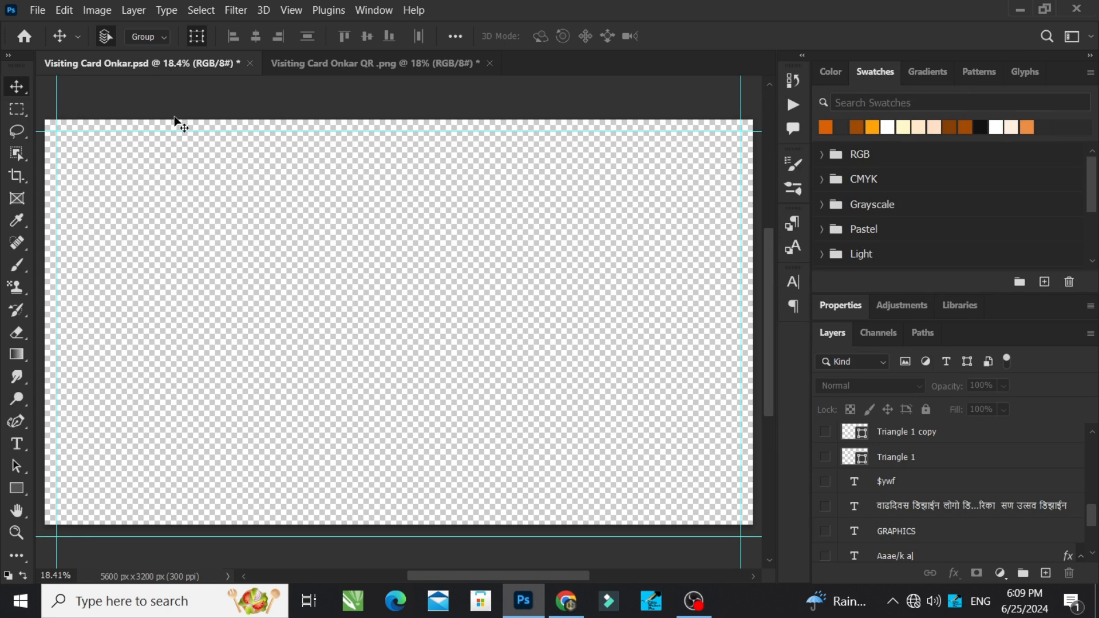
Step: Check the document's width, height and resolution in the Image Size settings
click(96, 10)
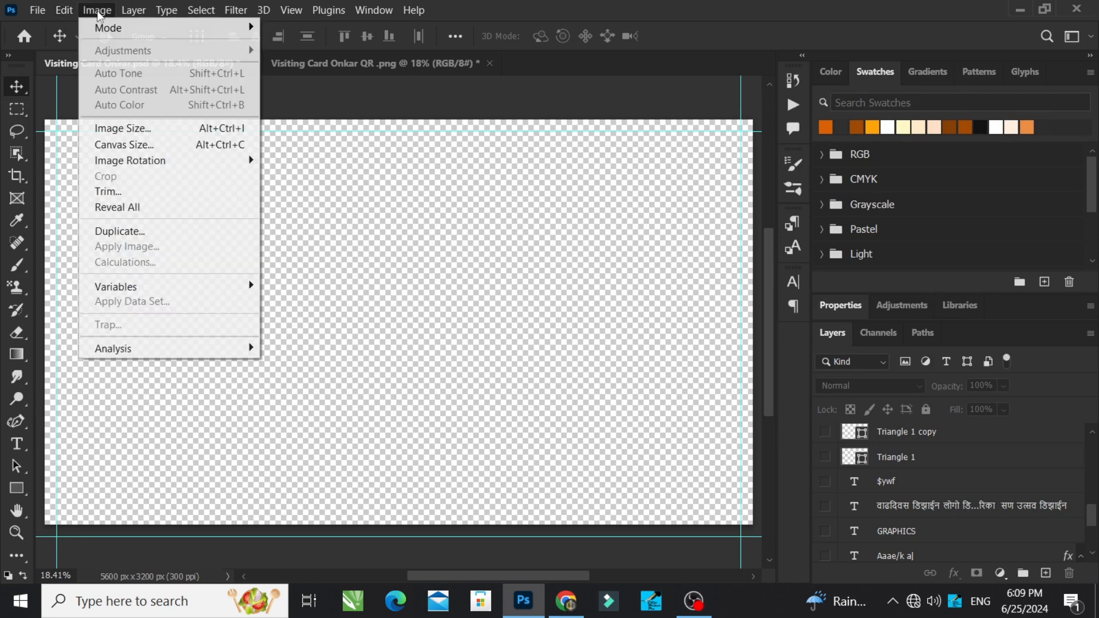
click(148, 132)
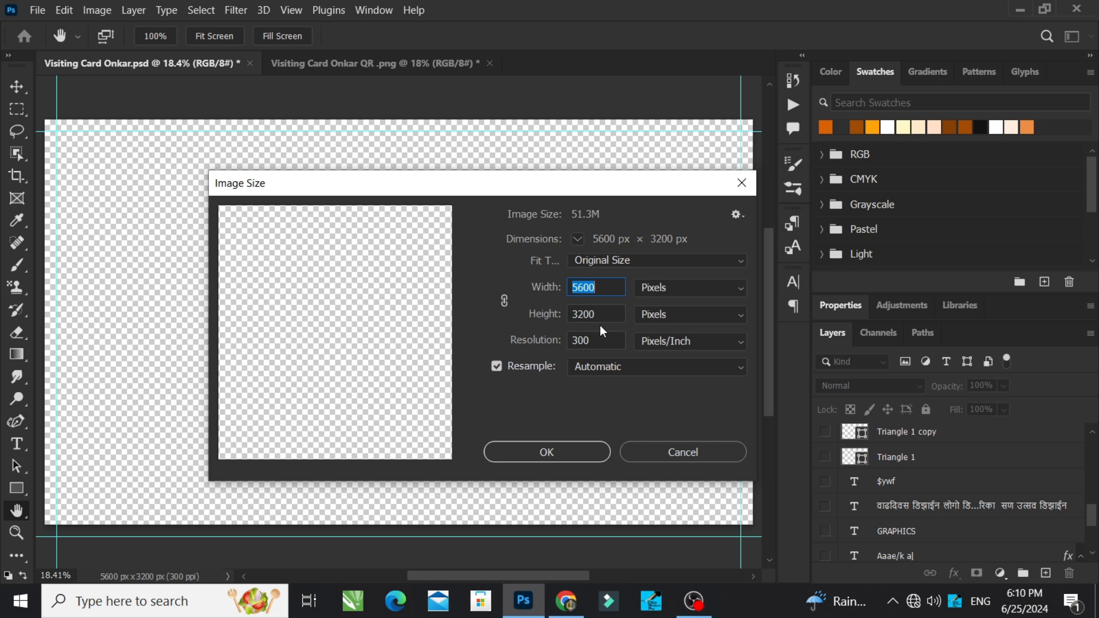
click(584, 446)
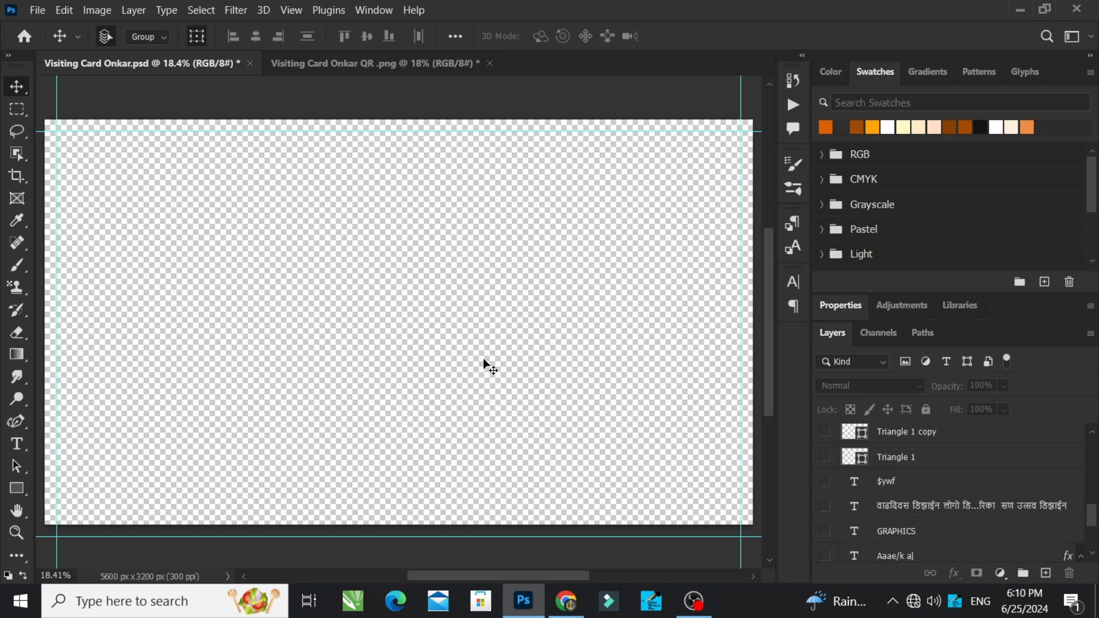
Step: Enlarge the layer list and show the Background and Layer 2 layers
scroll(874, 493, down, 3)
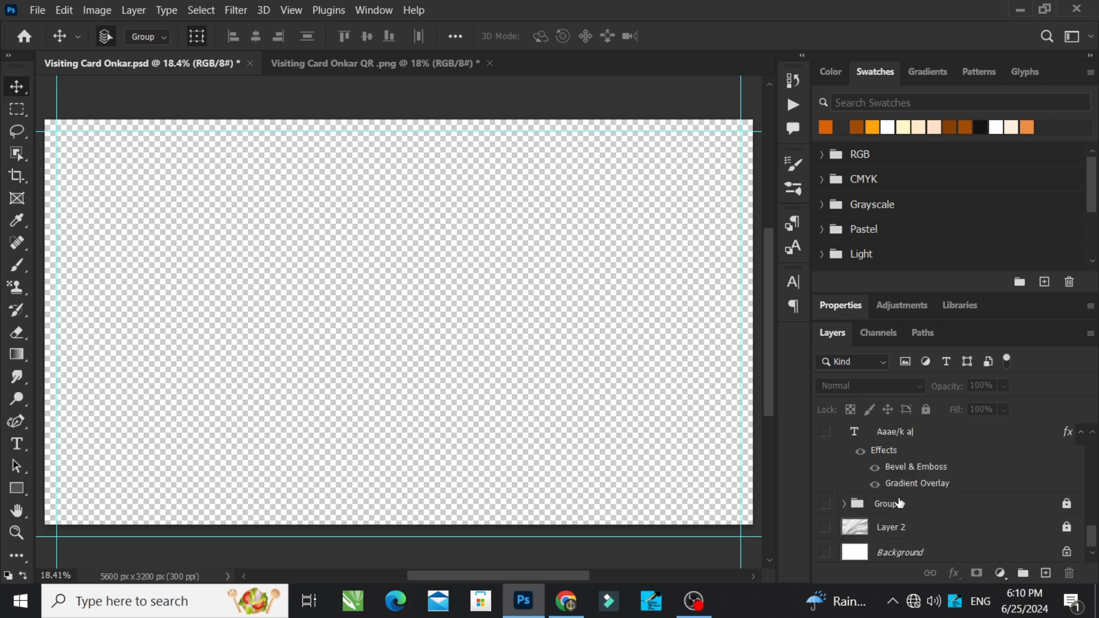
click(835, 76)
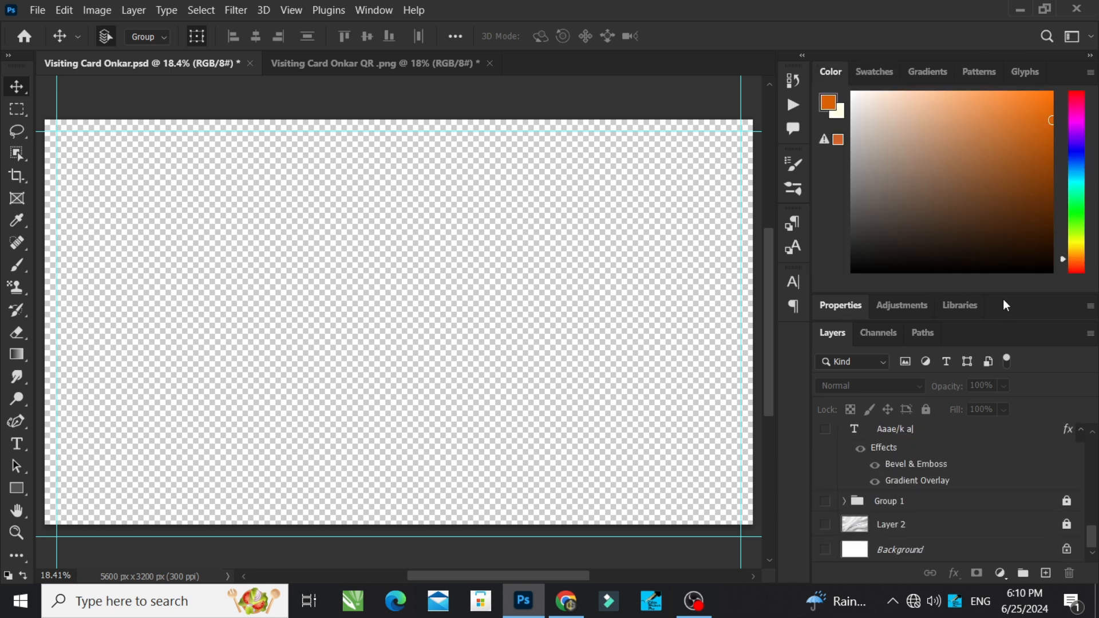
drag(1002, 295, 1002, 177)
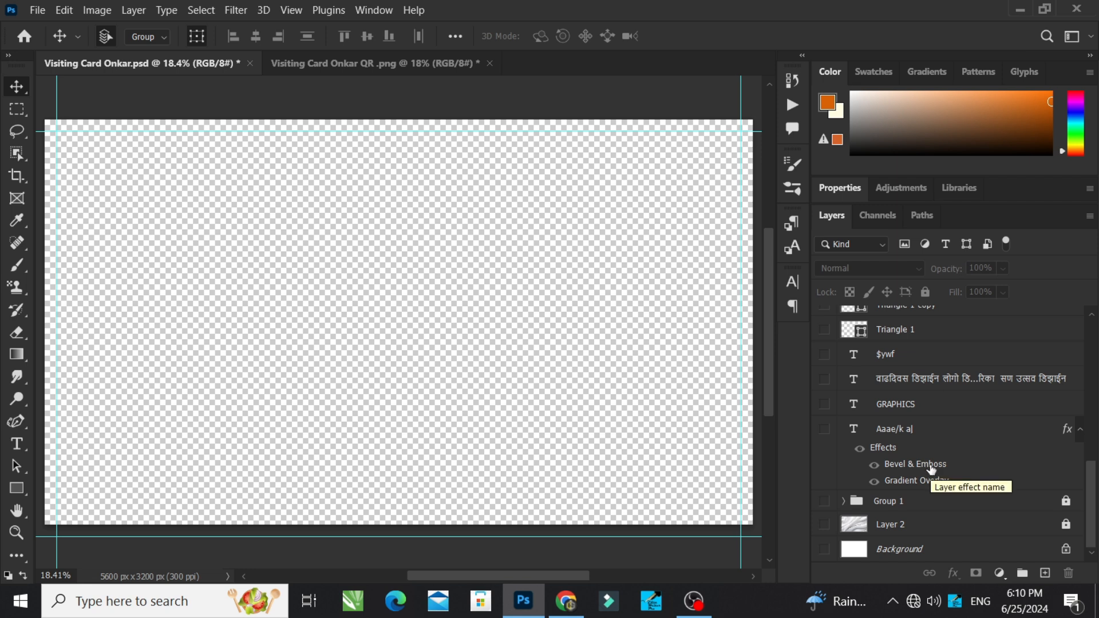
click(824, 549)
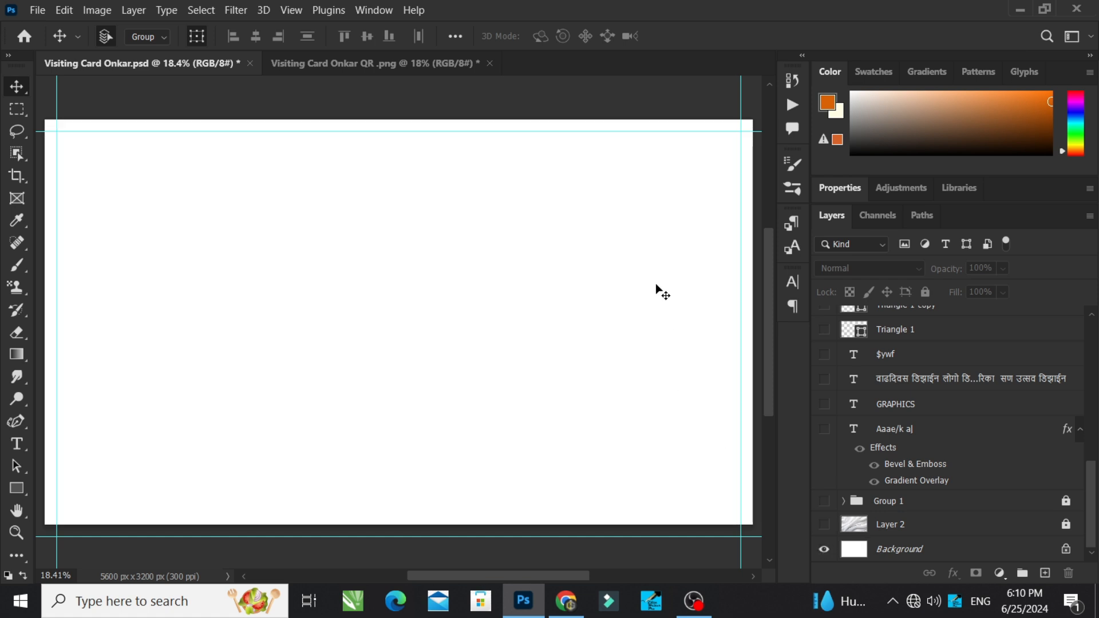
click(824, 525)
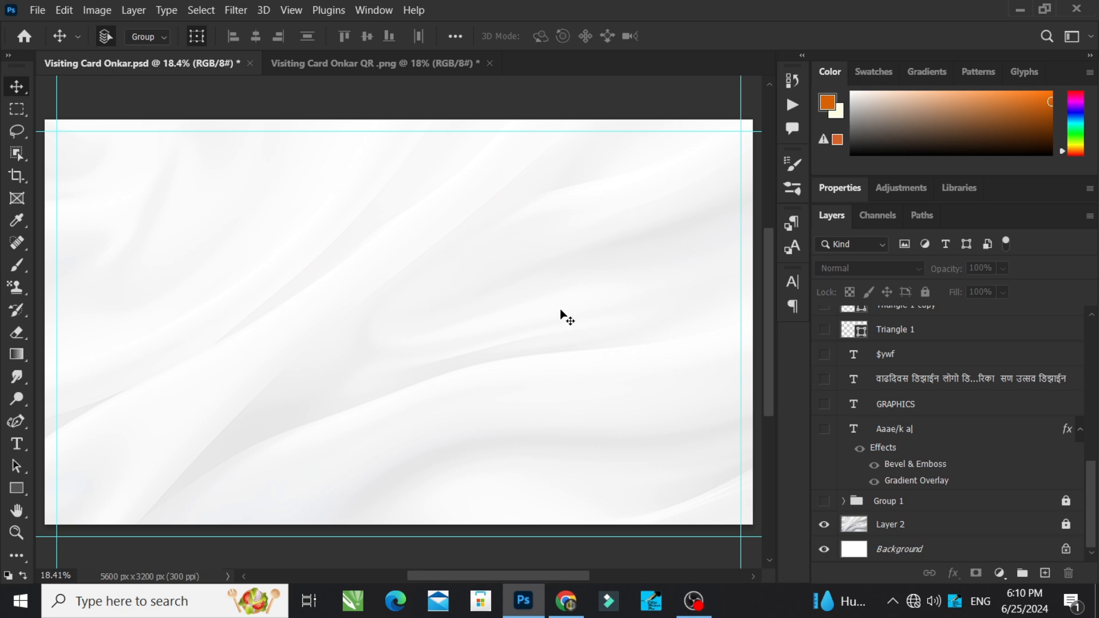
Step: Unlock Layer 2 and lock it again, and make Group 1 visible
click(928, 533)
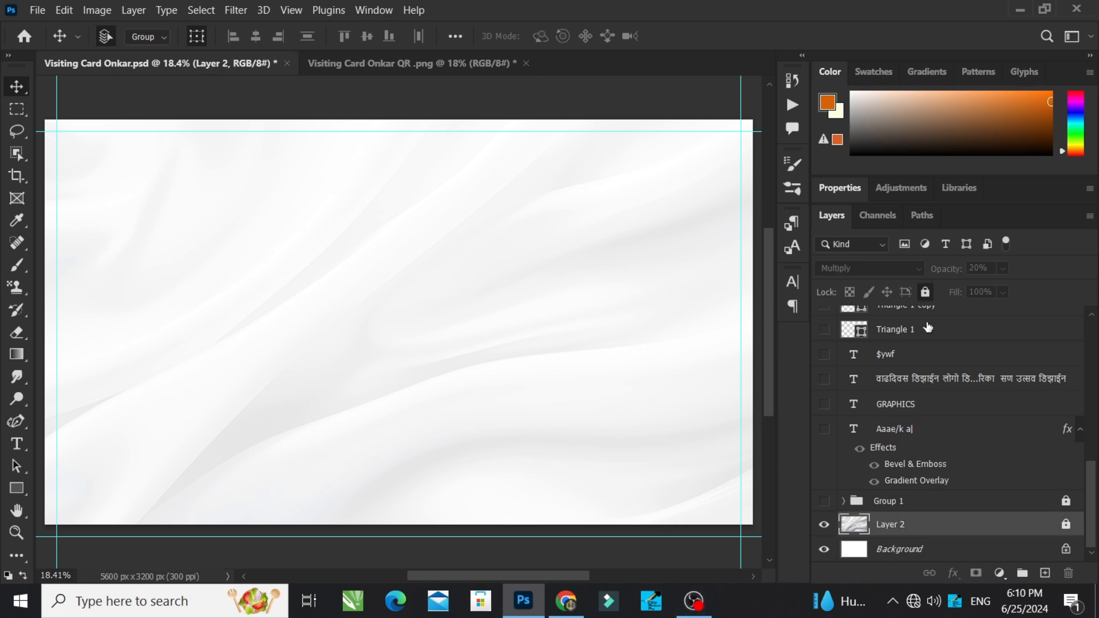
click(1065, 526)
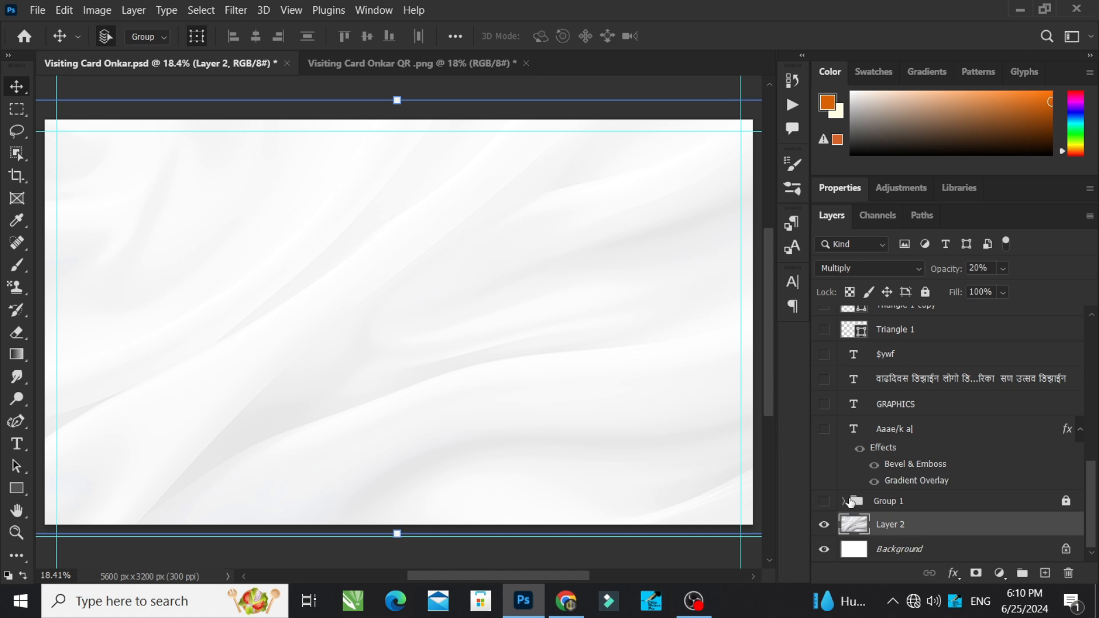
click(823, 502)
click(925, 292)
Step: Unlock and expand Group 1, and show its brown Shape 1 layer
click(1064, 503)
click(915, 502)
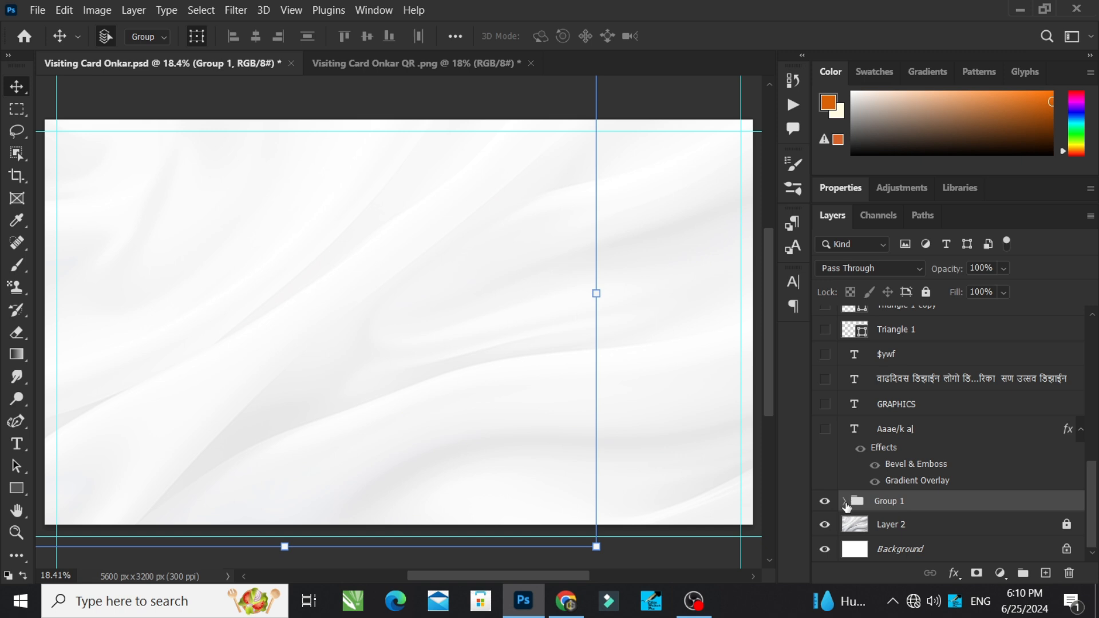
click(845, 502)
scroll(881, 400, down, 5)
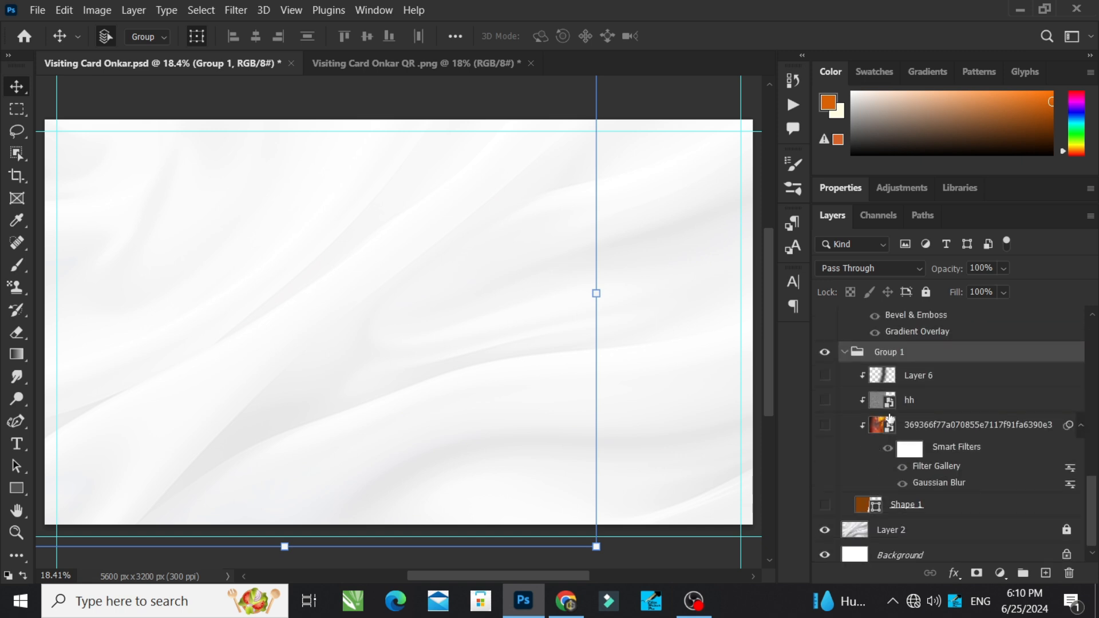
click(825, 505)
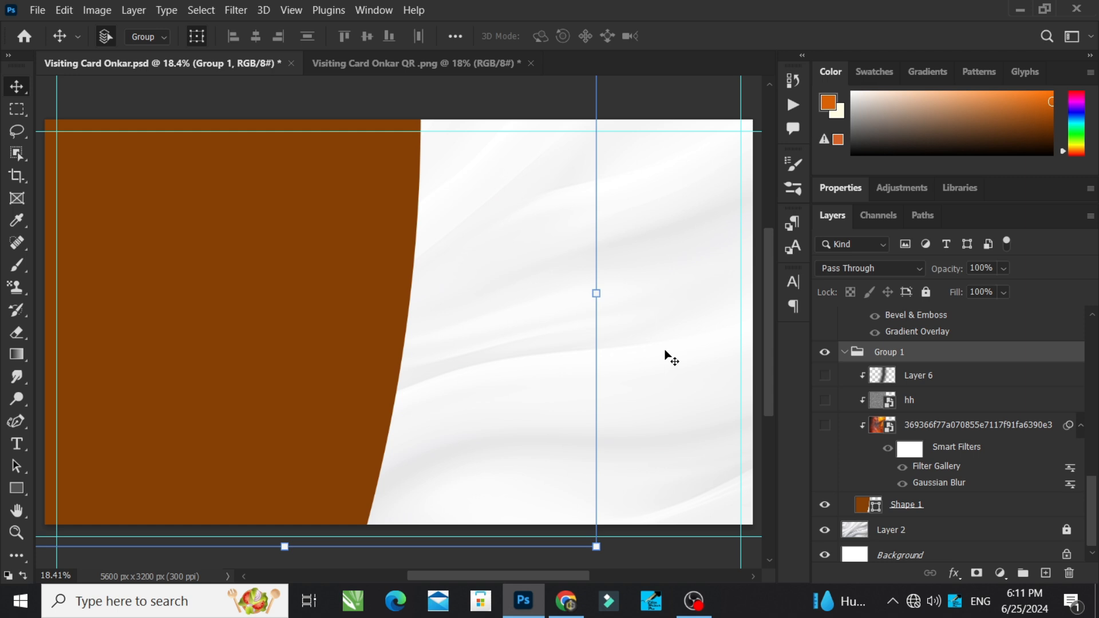
Step: Draw a closed curved shape about 797 by 1320 px over the white area with the Pen tool
click(23, 423)
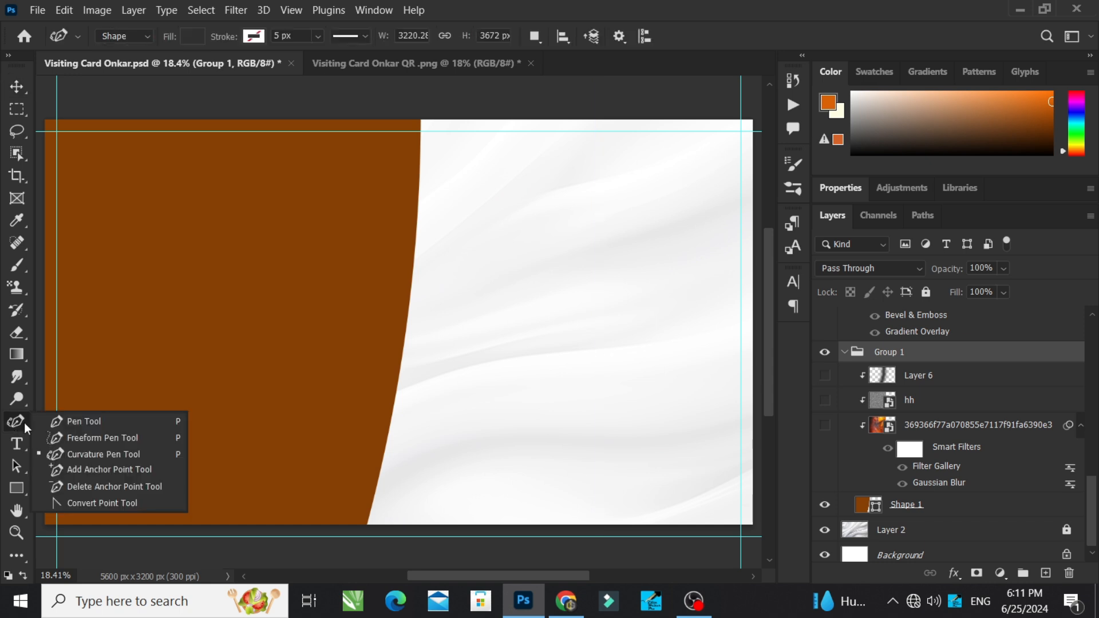
click(70, 422)
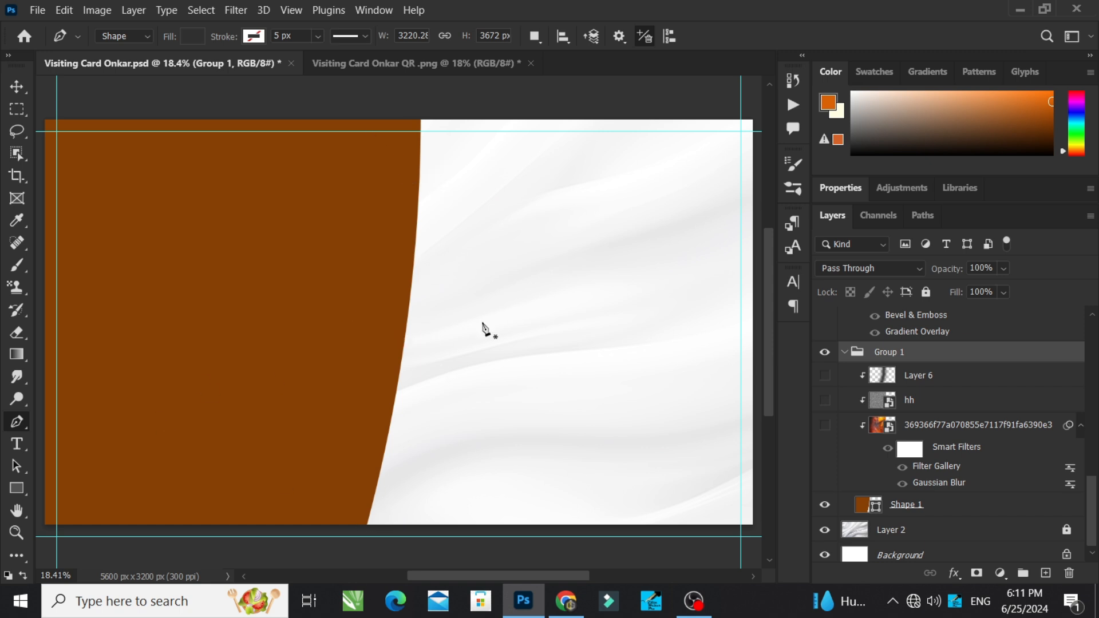
click(518, 236)
drag(613, 238, 601, 353)
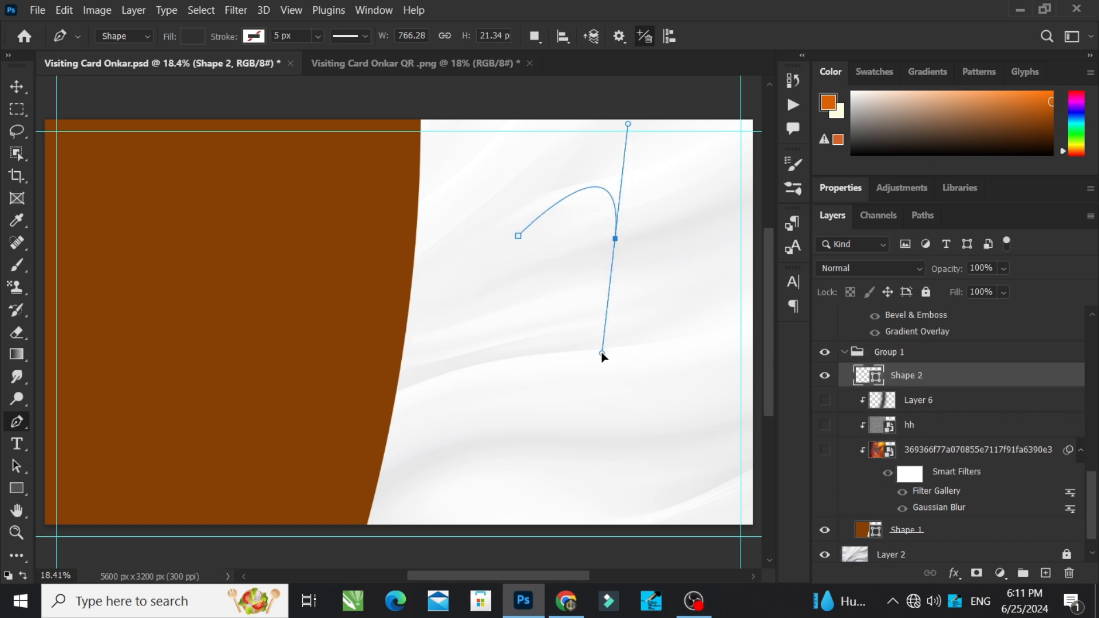
click(503, 348)
click(518, 236)
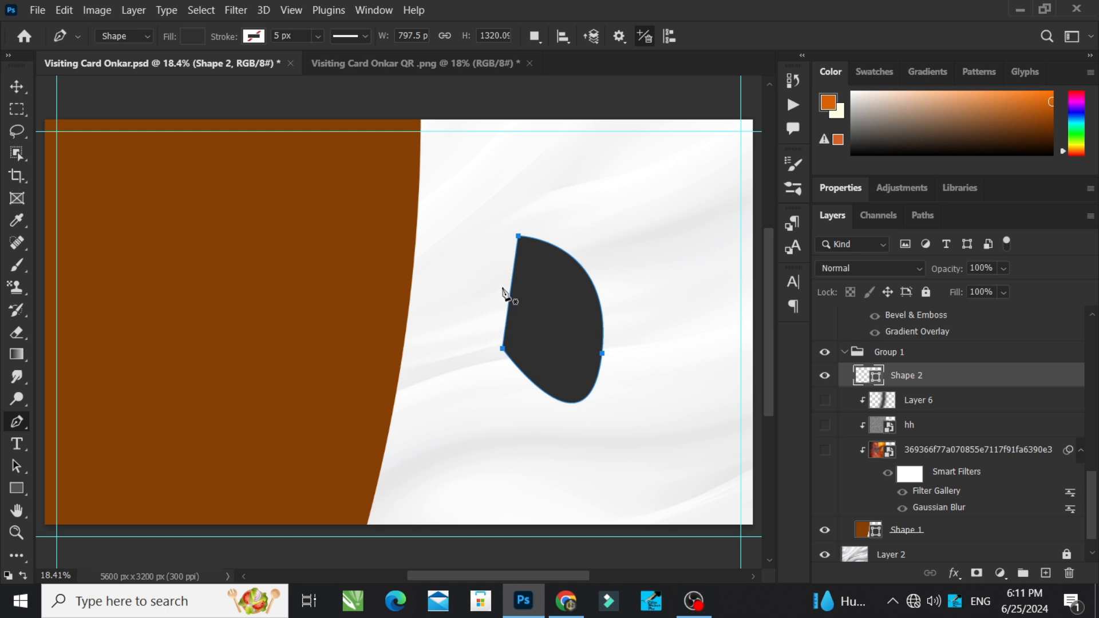
Step: Move the dark pen-drawn shape over the brown area and enlarge it to about 319%
click(17, 86)
drag(606, 231, 108, 264)
drag(60, 444, 372, 80)
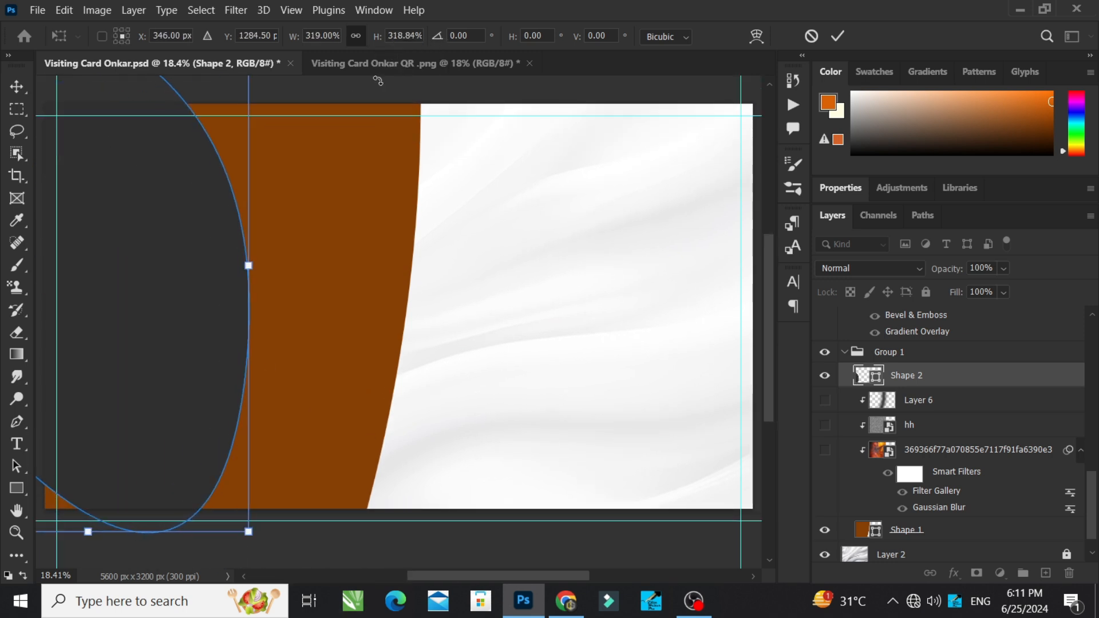
click(839, 37)
drag(181, 301, 181, 337)
Step: Undo the moving, scaling and drawing of the dark pen shape
key(ctrl+z)
key(ctrl+z)
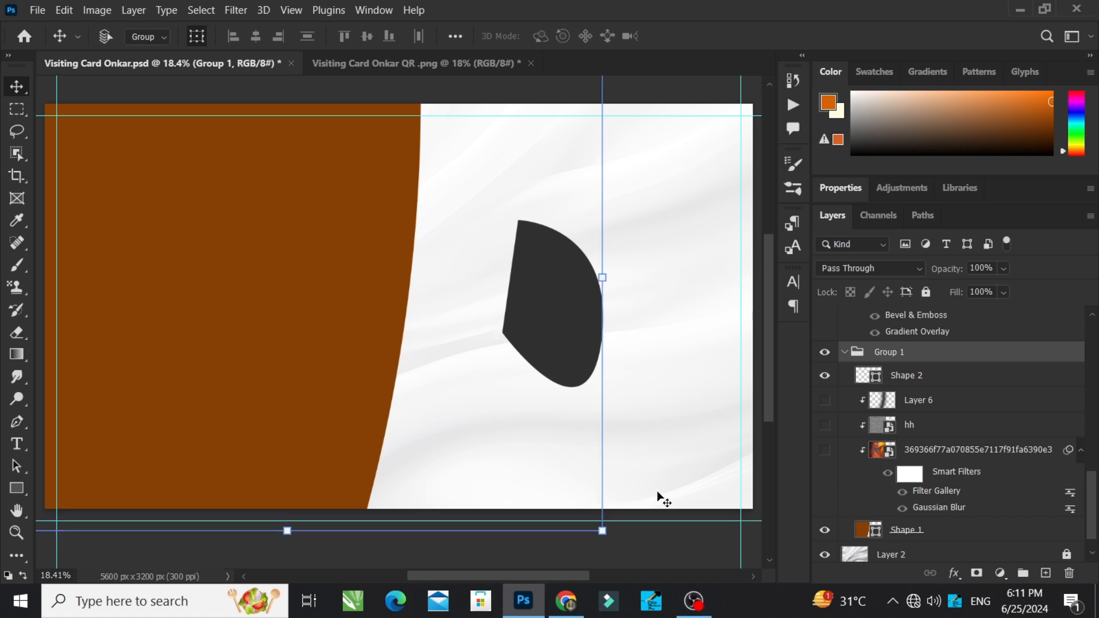
key(ctrl+z)
click(669, 545)
key(ctrl+z)
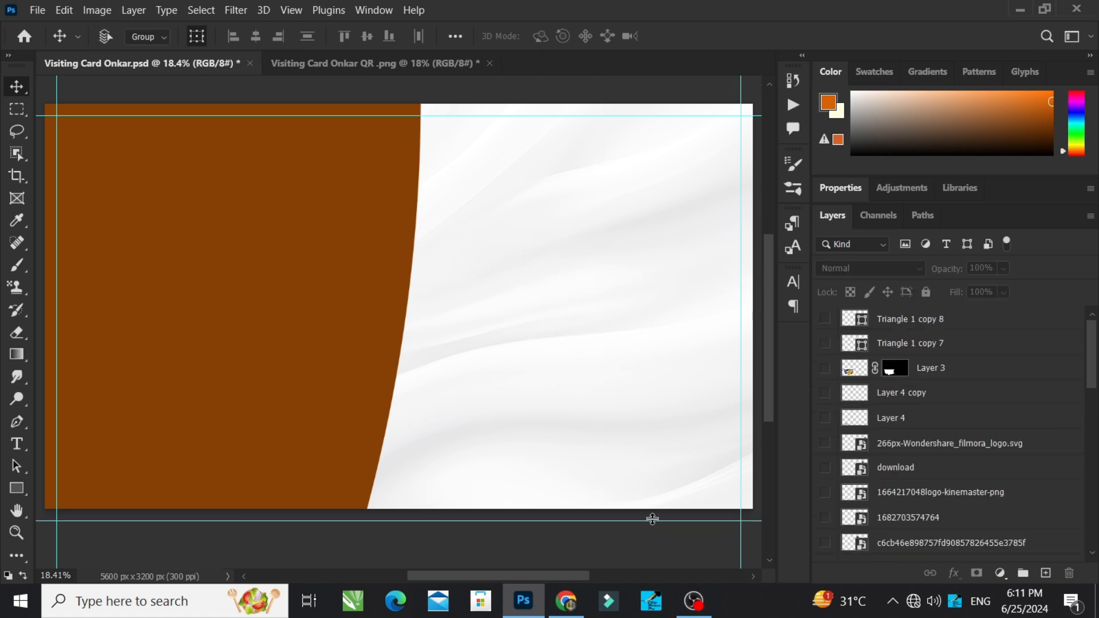
Step: Try shifting Group 1 with the brown shape slightly to the right, and undo the move
click(226, 331)
drag(226, 331, 292, 342)
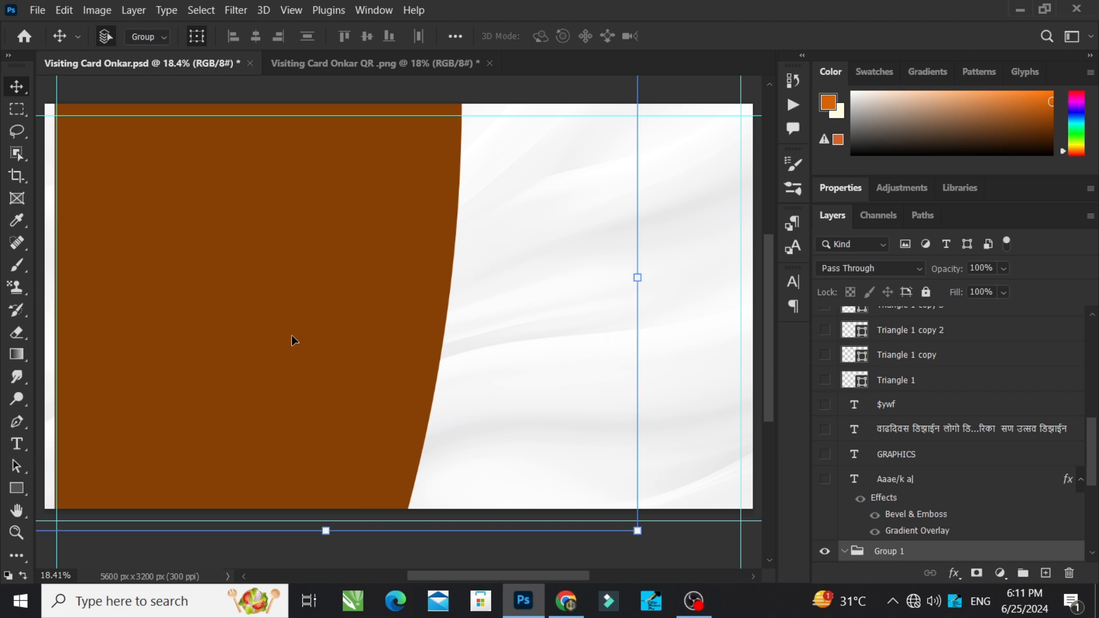
key(ctrl+z)
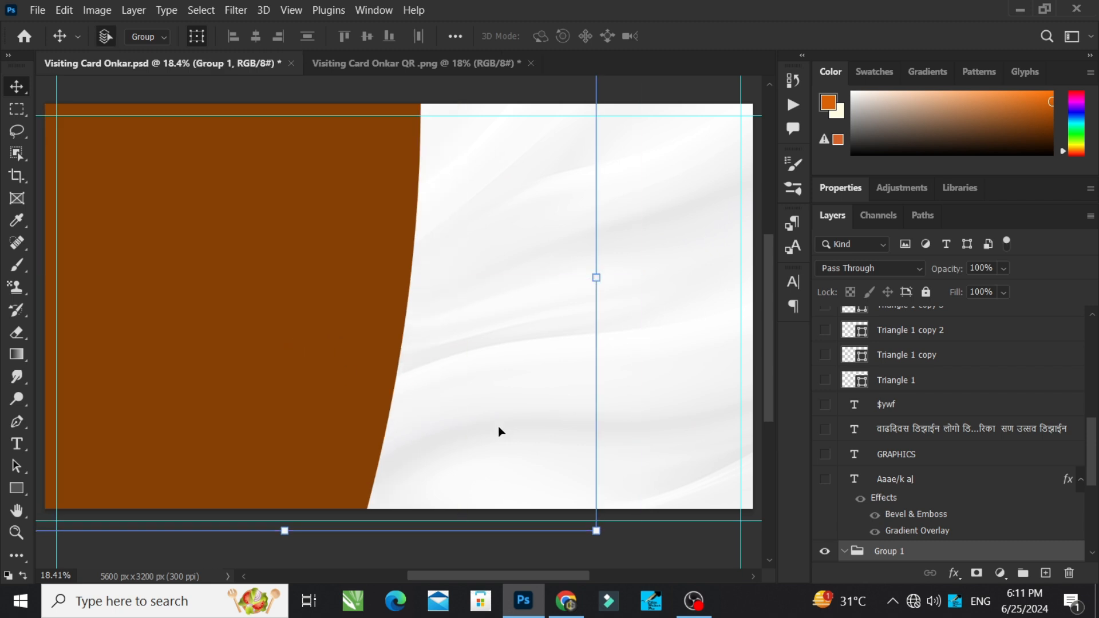
key(ctrl+z)
Step: Show the clipped orange image, the hh texture and the Layer 6 shading inside Group 1
scroll(945, 518, down, 5)
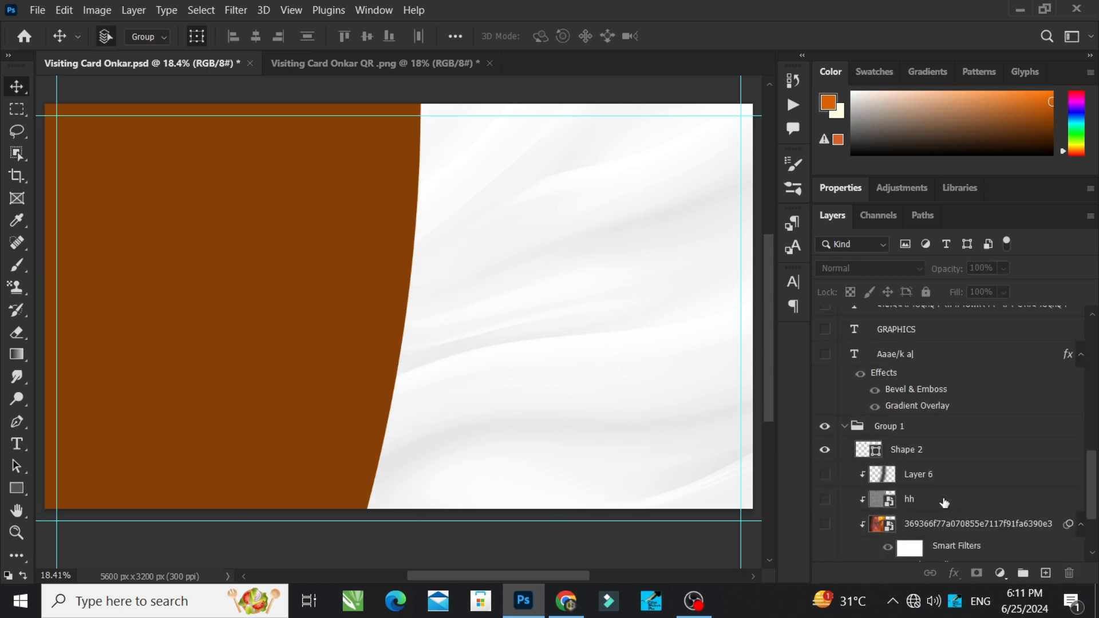
scroll(922, 502, down, 1)
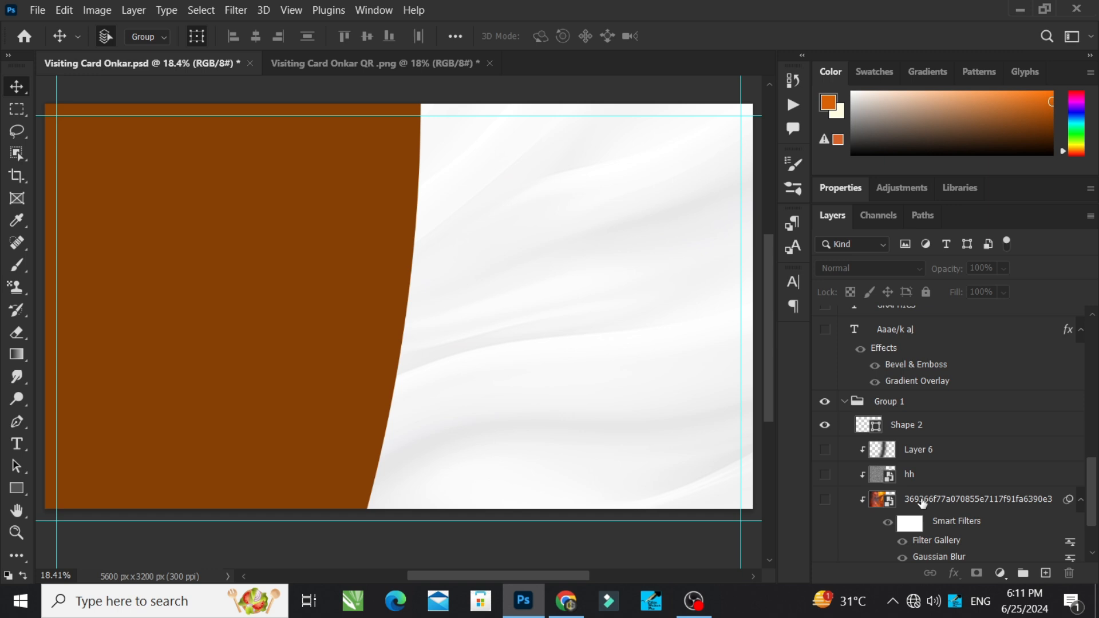
click(825, 500)
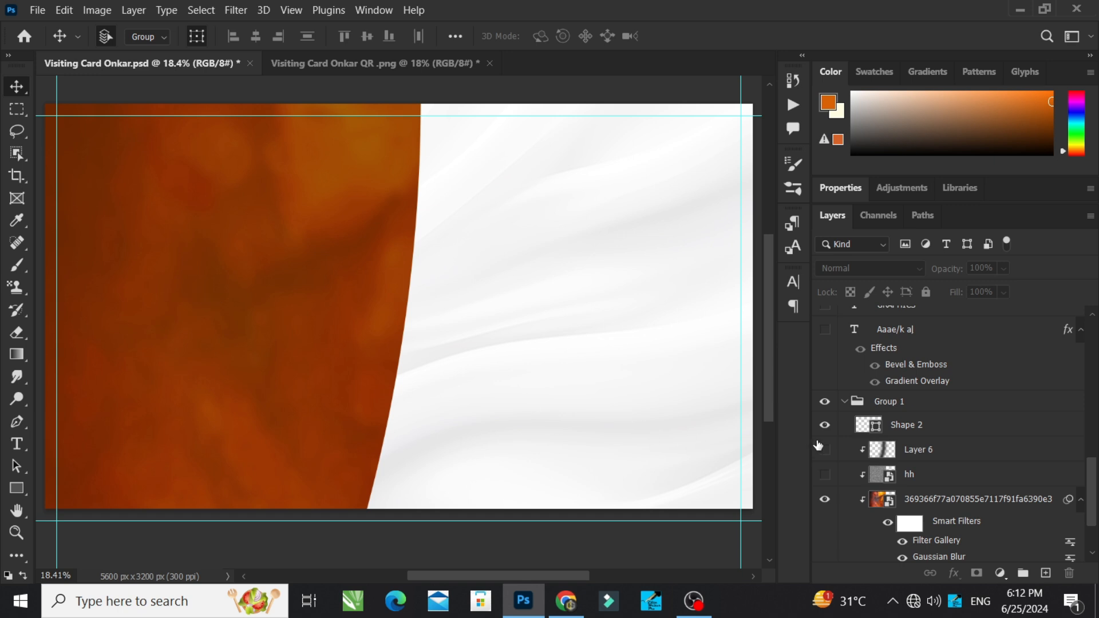
click(825, 474)
click(825, 449)
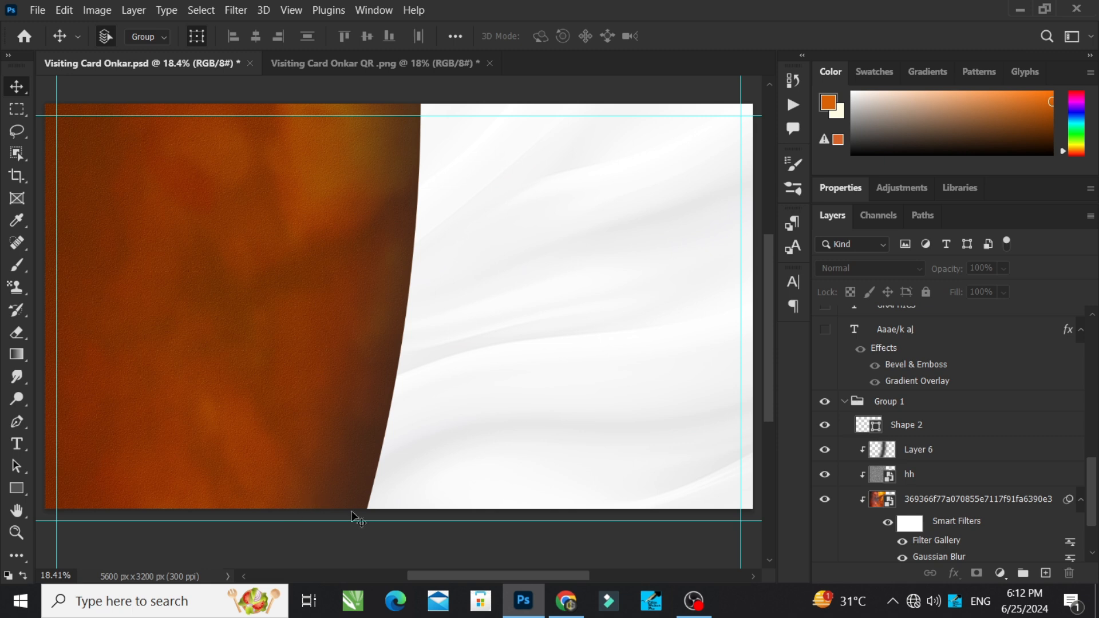
Step: Review the contents of Group 1, collapse the group and lock it completely
click(844, 401)
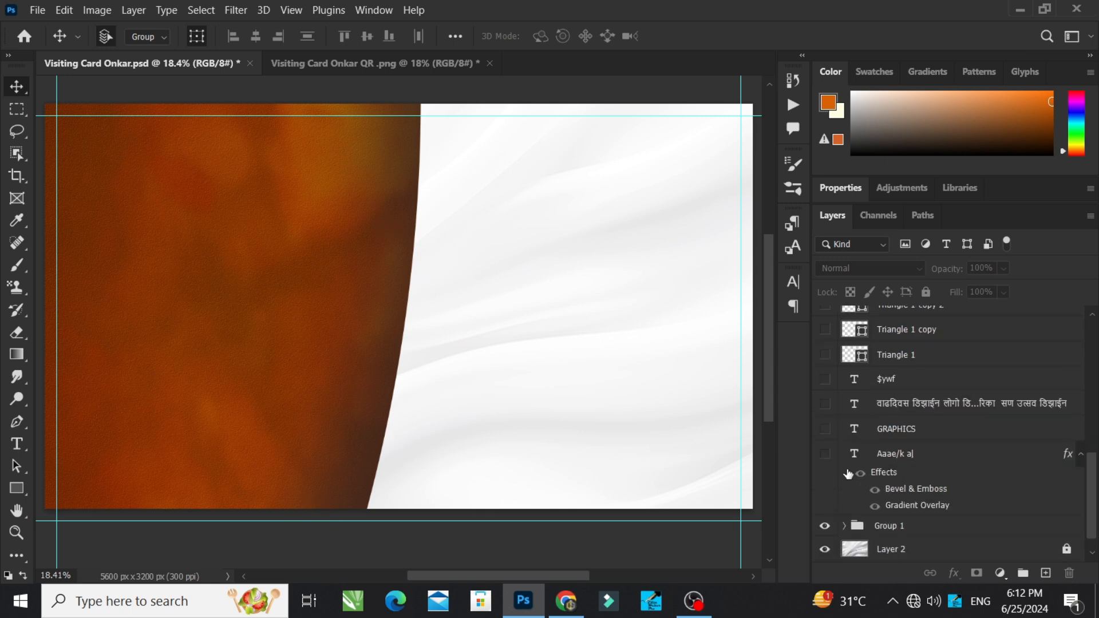
click(898, 530)
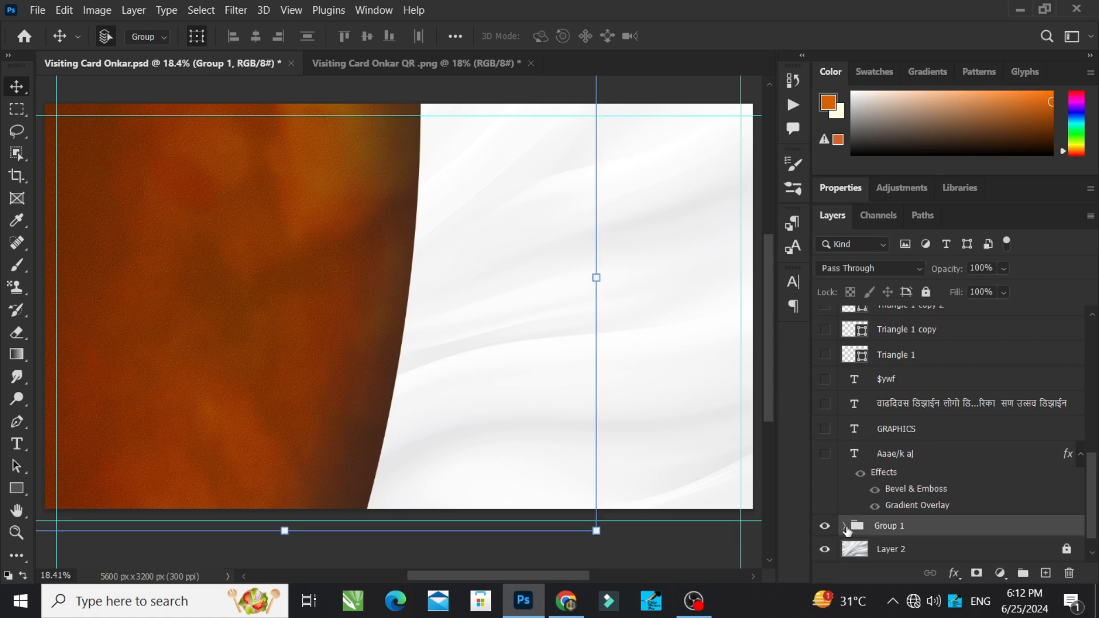
click(845, 526)
scroll(892, 510, down, 5)
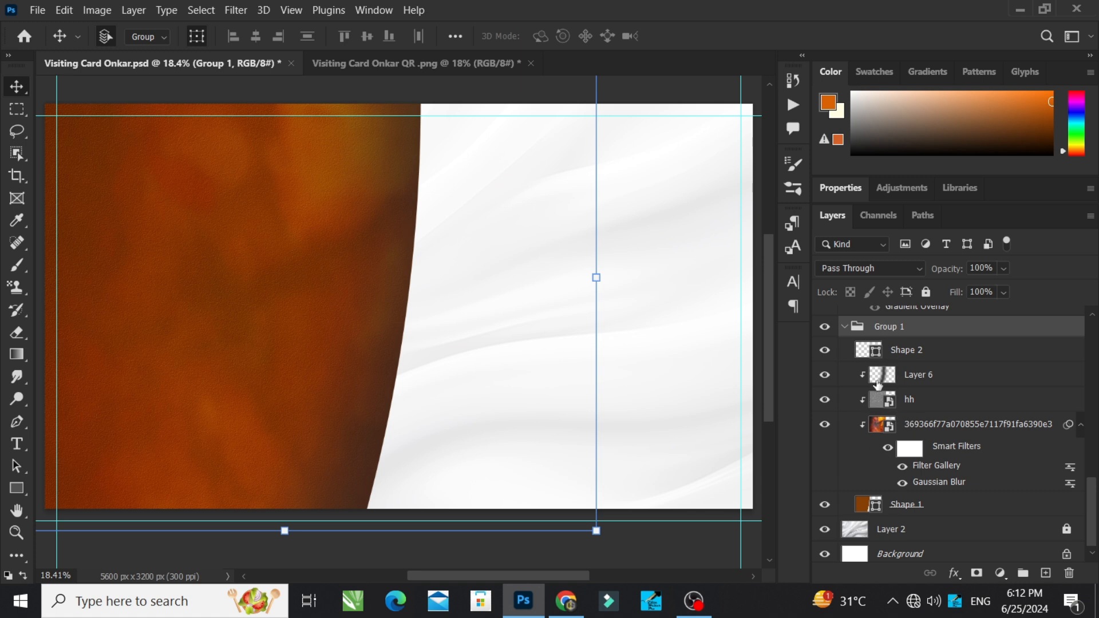
click(846, 327)
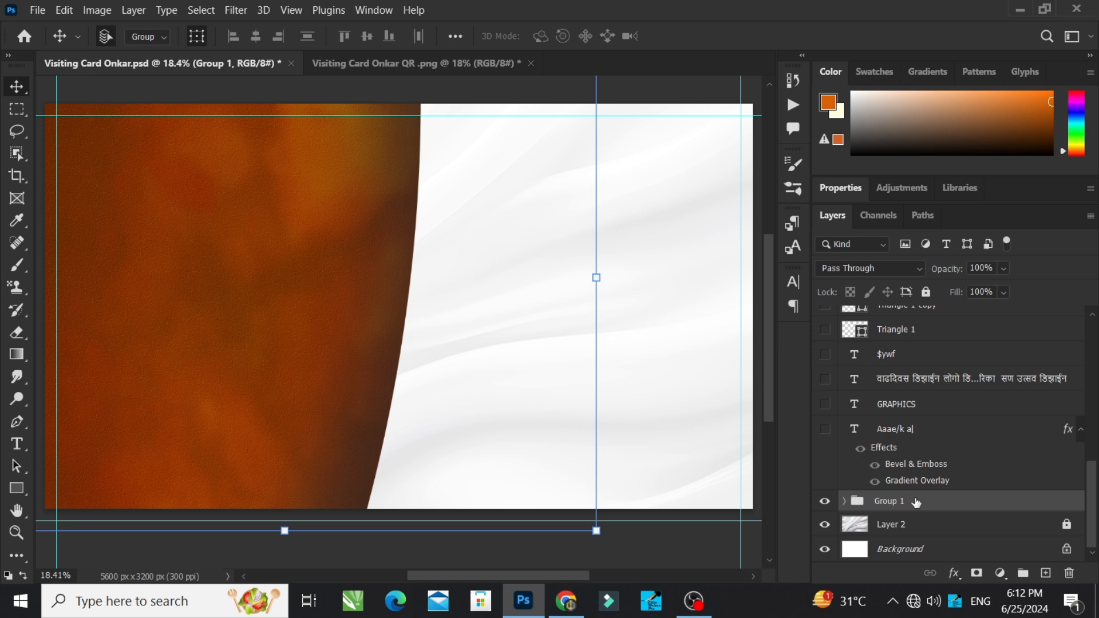
click(926, 293)
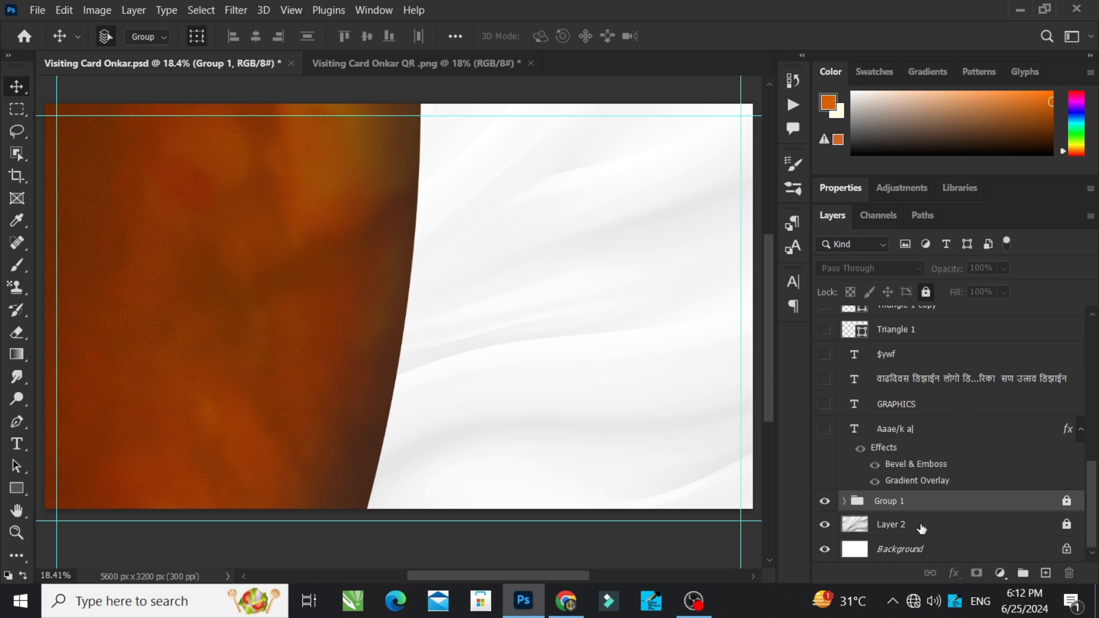
Step: Fit the whole card in view and return to the Move tool
scroll(687, 409, up, 1)
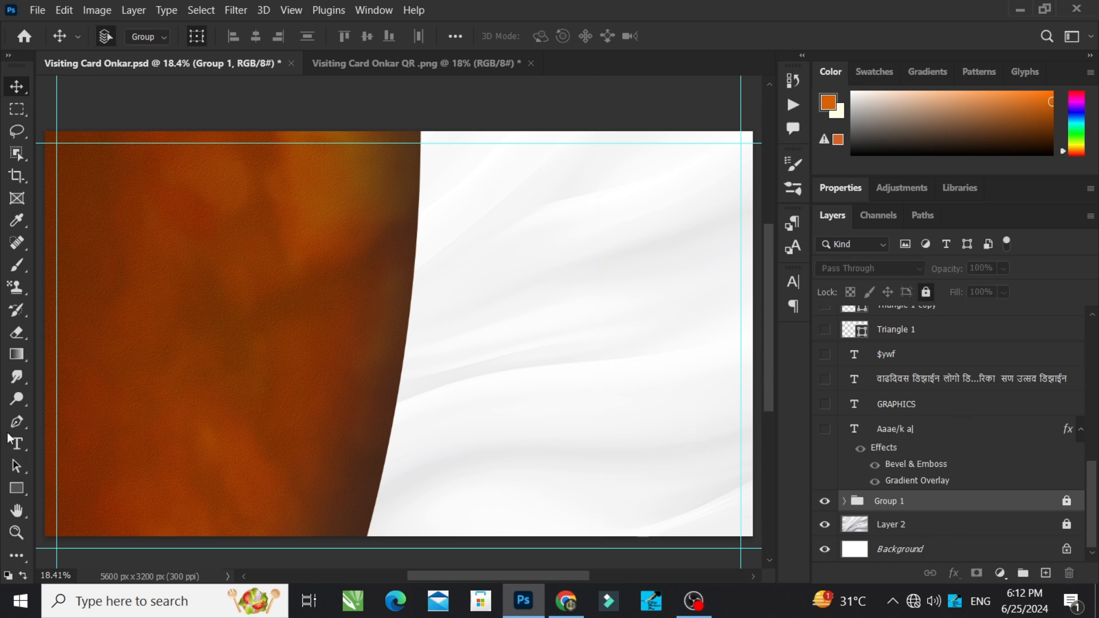
key(z)
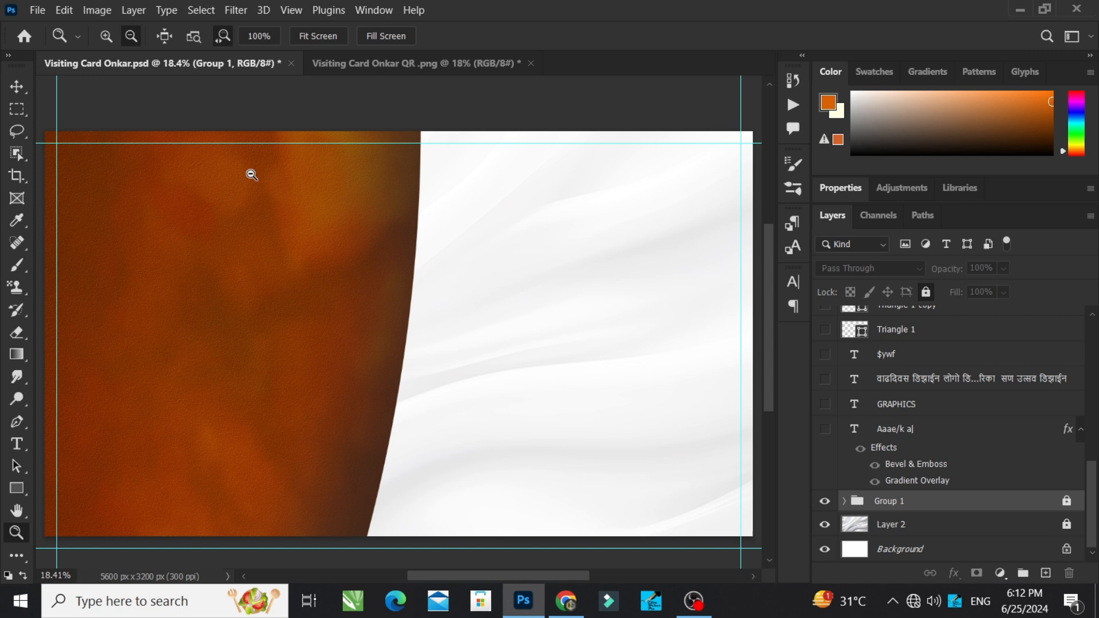
click(324, 39)
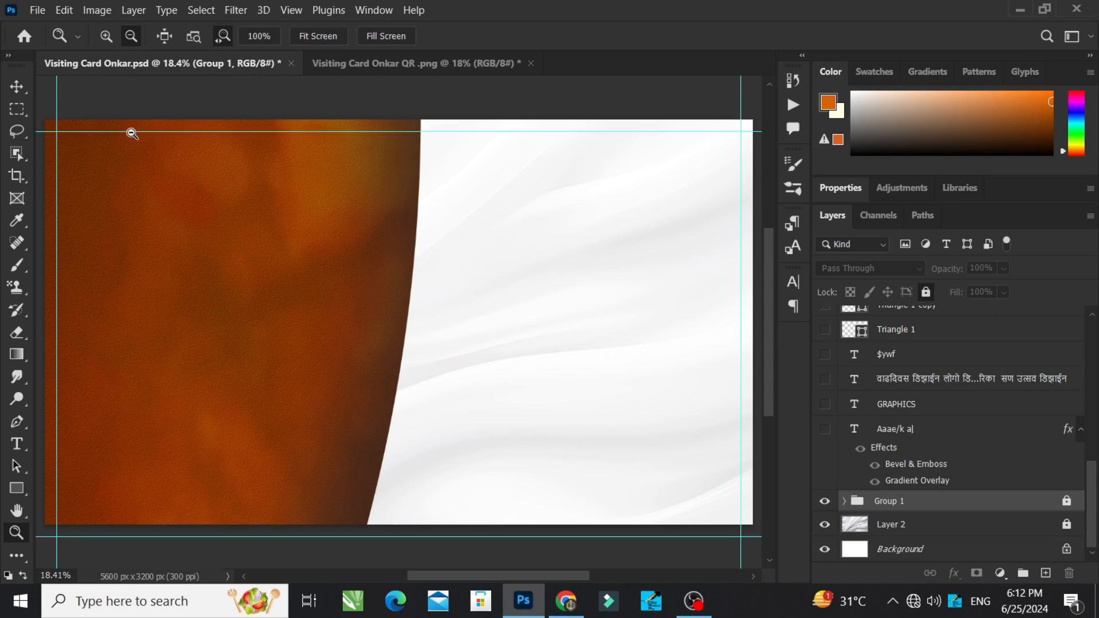
click(19, 91)
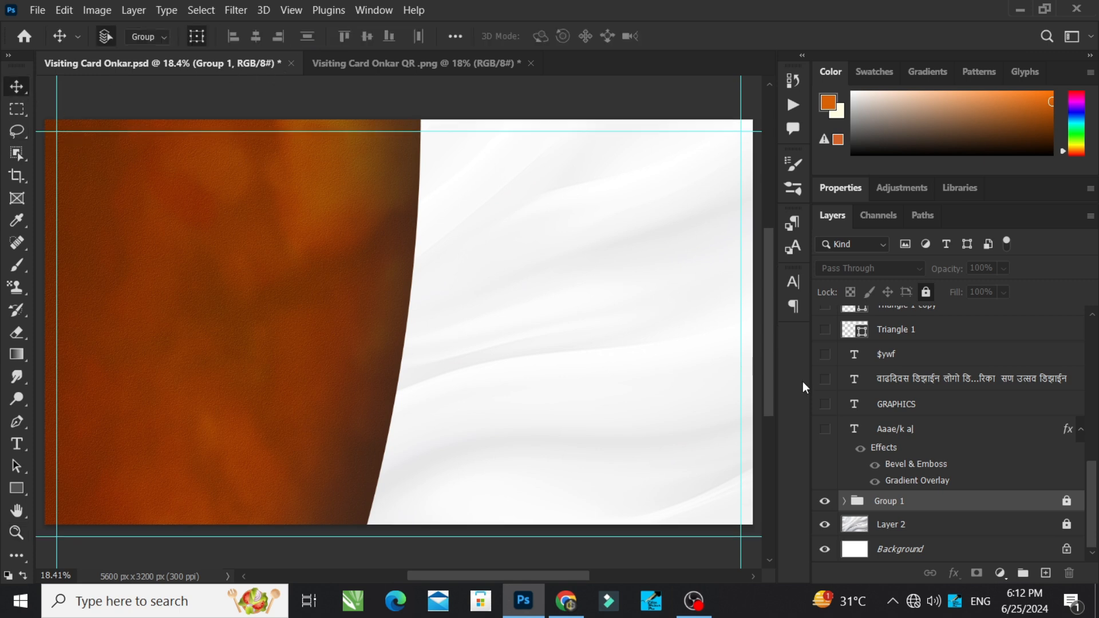
Step: Show the yellow Marathi title layer, open its text to check the font, and leave it without changes
click(825, 429)
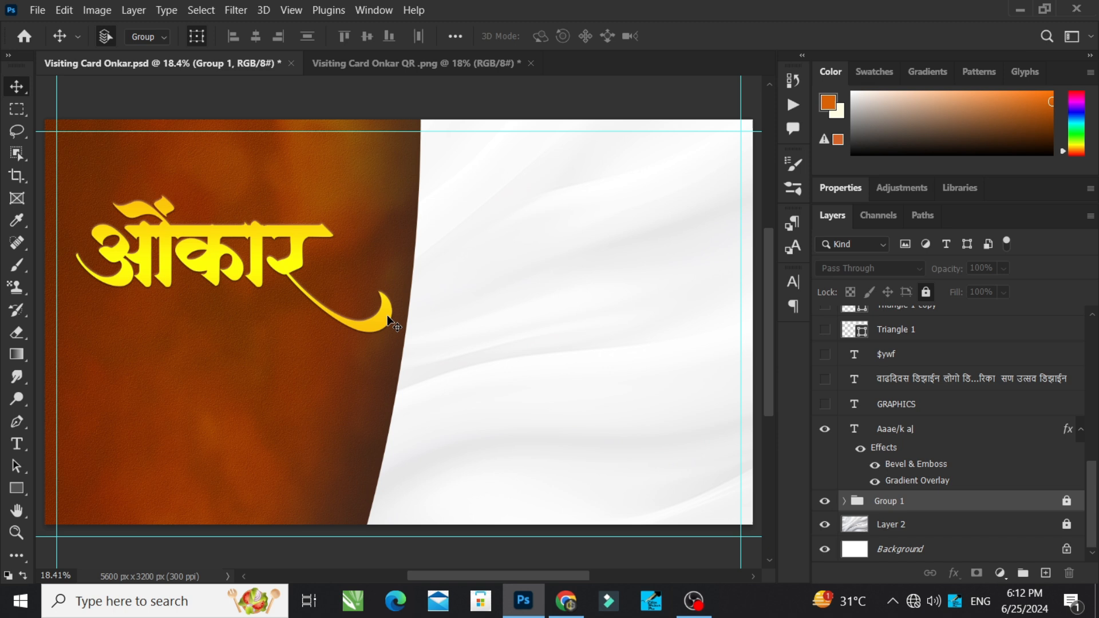
click(198, 264)
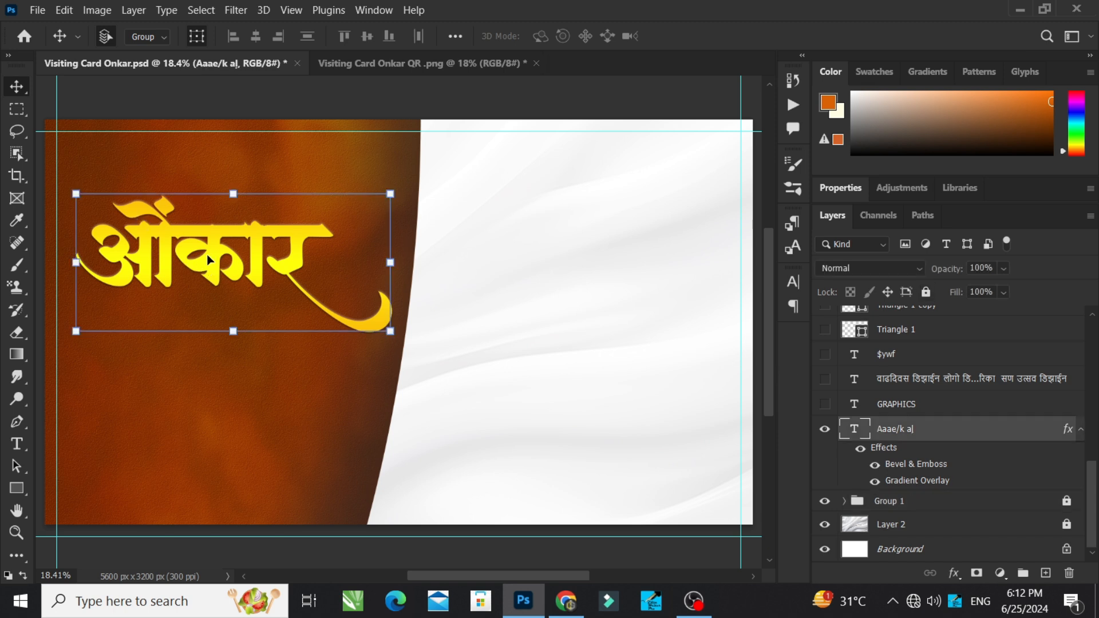
double_click(207, 261)
click(197, 256)
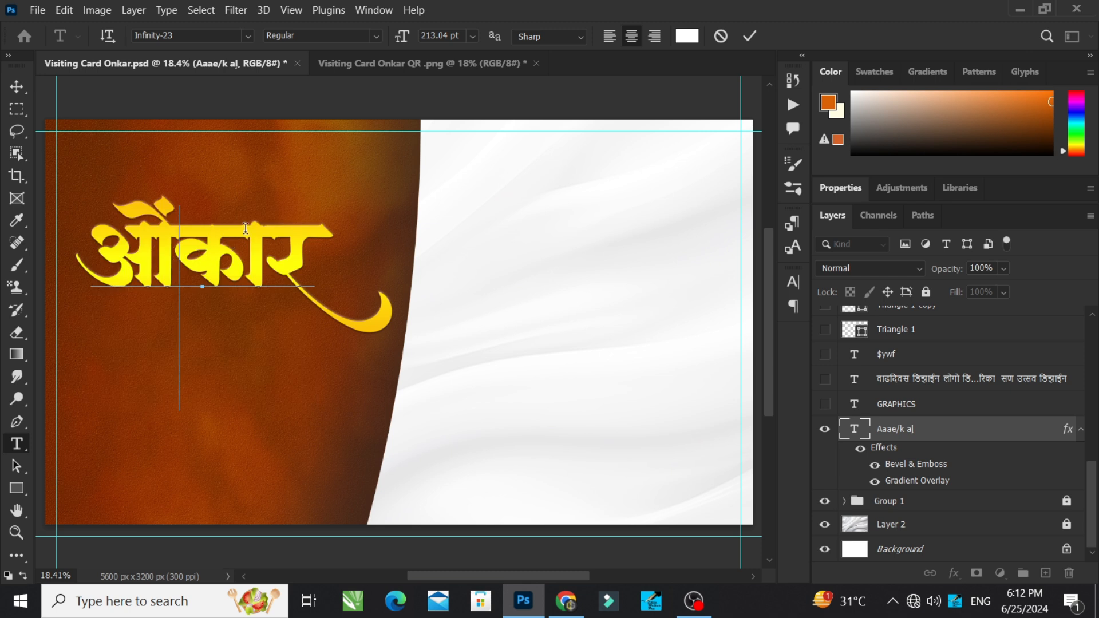
click(750, 36)
key(v)
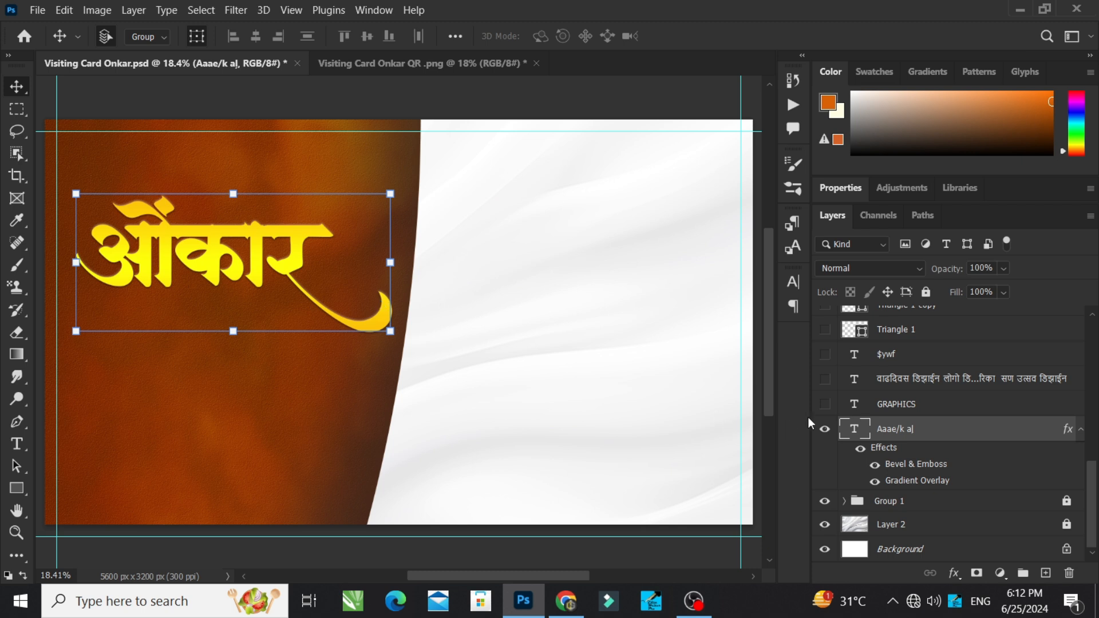
Step: Show the GRAPHICS text under the title and the Marathi services list on the white area, selecting each on the card
click(825, 405)
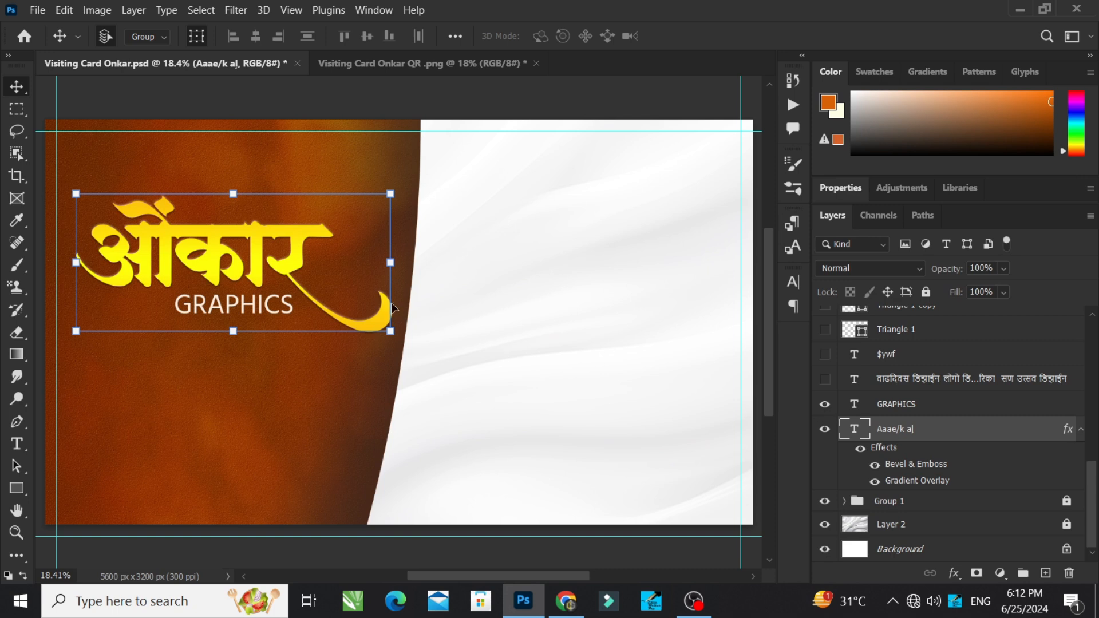
click(545, 100)
click(268, 313)
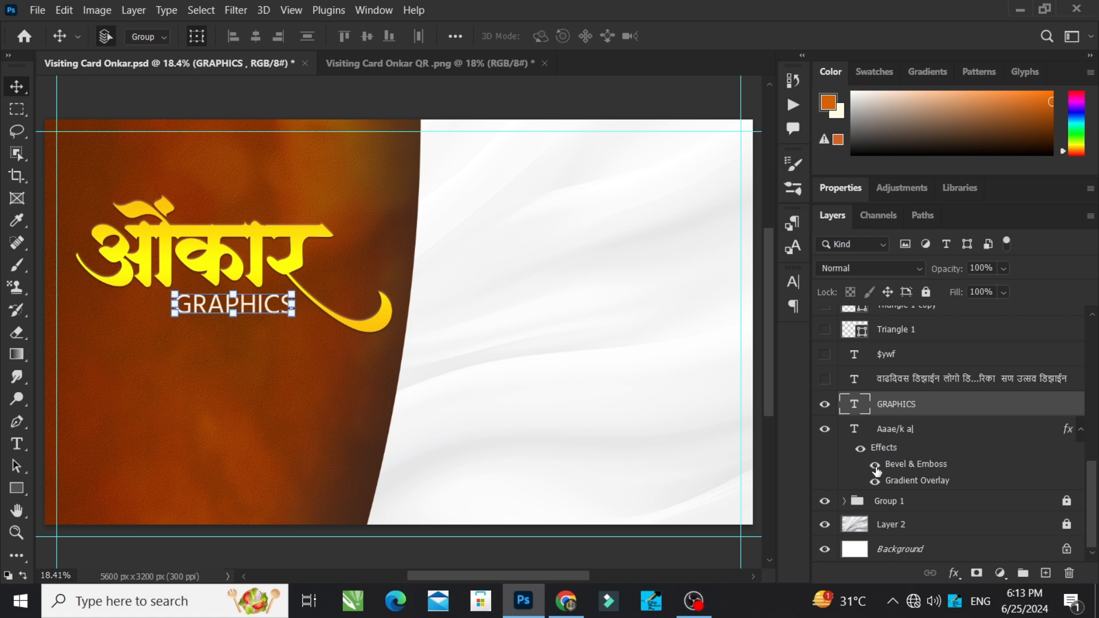
scroll(878, 472, up, 1)
click(825, 405)
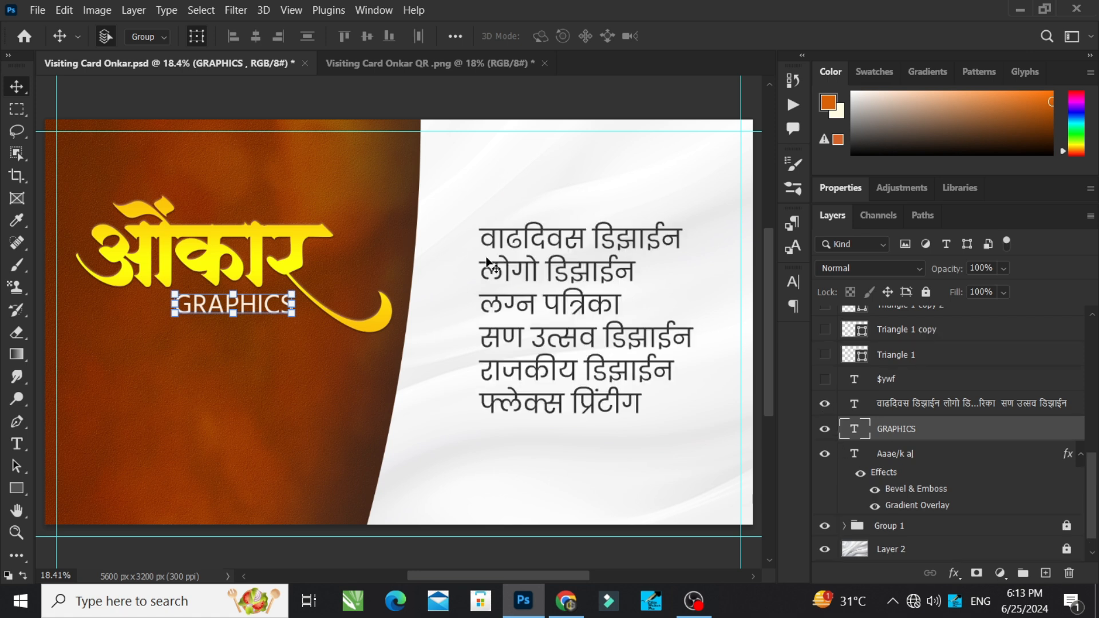
click(535, 253)
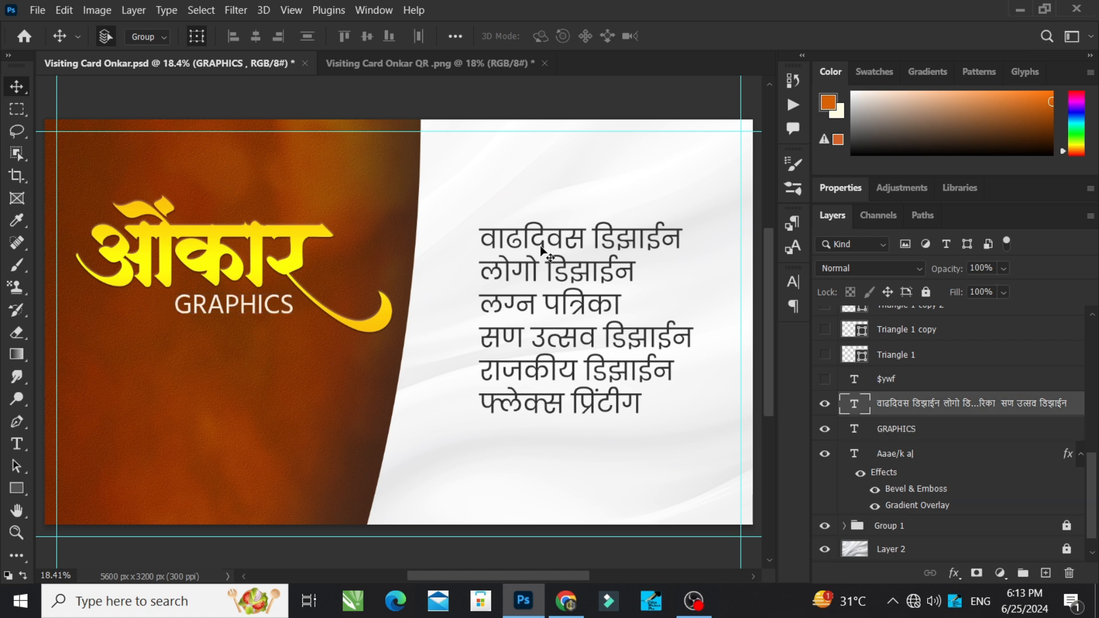
Step: Show the $ywf text layer with the social media icons and select it on the card
click(825, 380)
scroll(862, 431, up, 1)
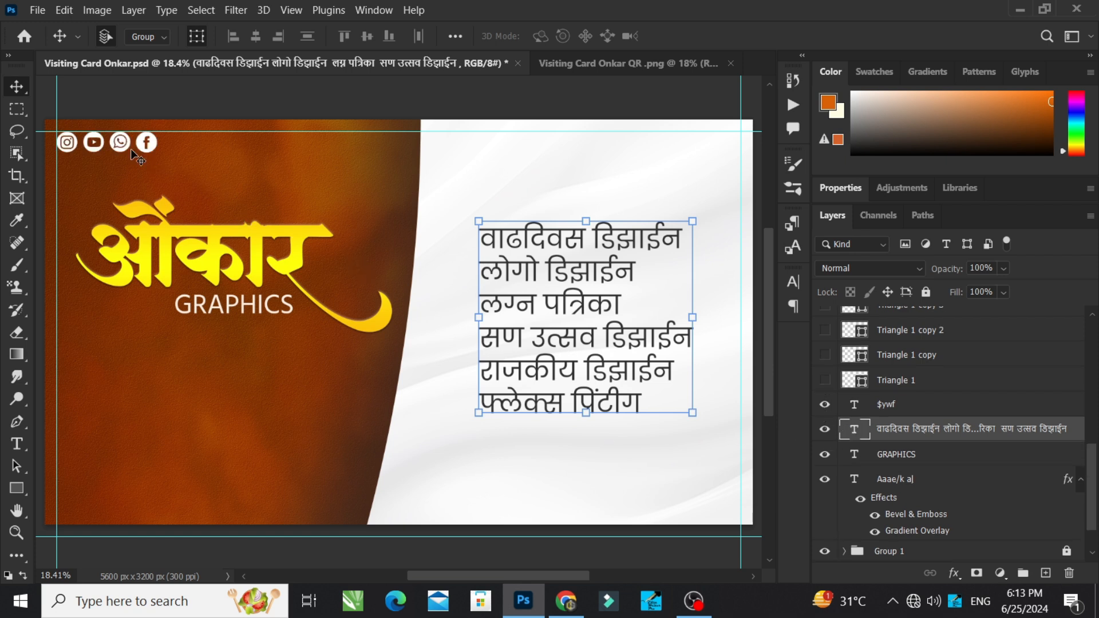
click(146, 143)
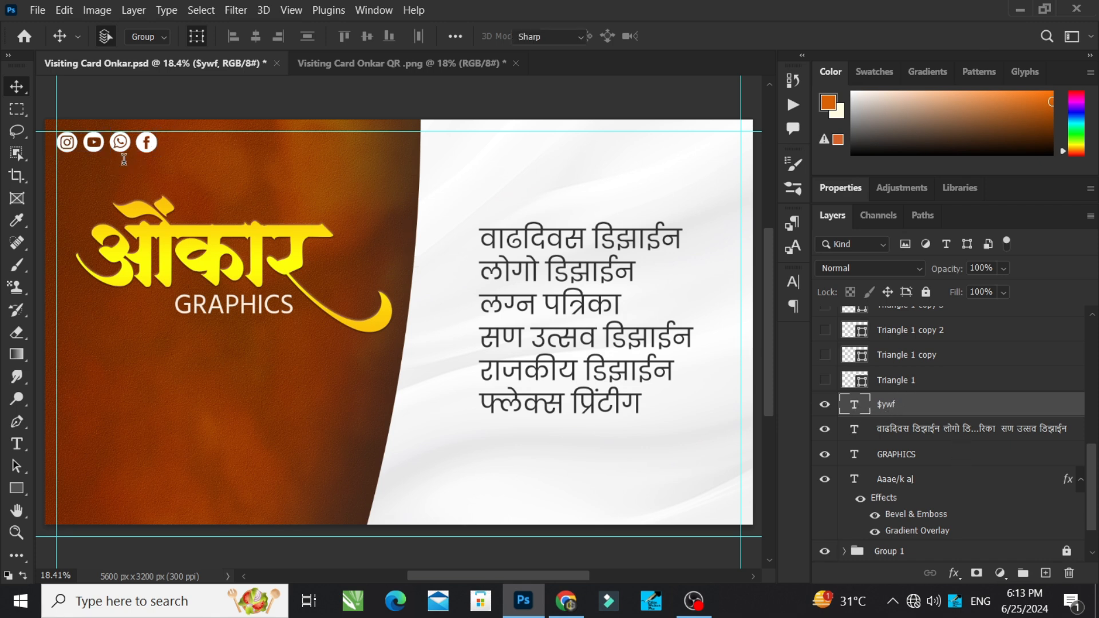
Step: Try adding the characters g and s to the social icons text, removing each one, and reselect the icon row
double_click(860, 411)
click(166, 145)
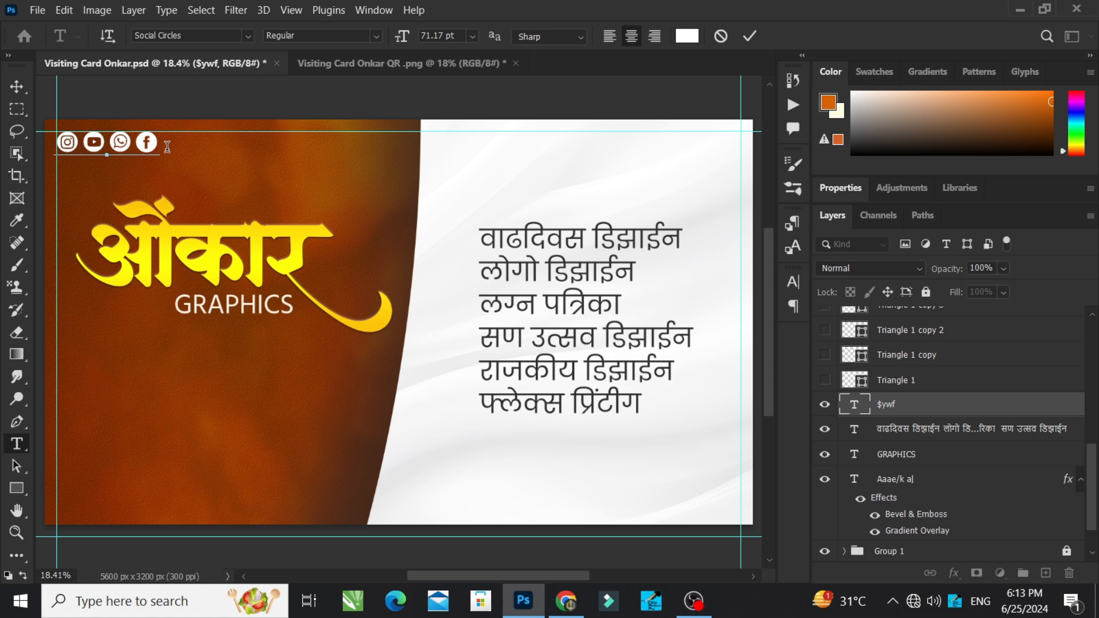
text(g)
key(BackSpace)
text(s)
key(BackSpace)
click(755, 36)
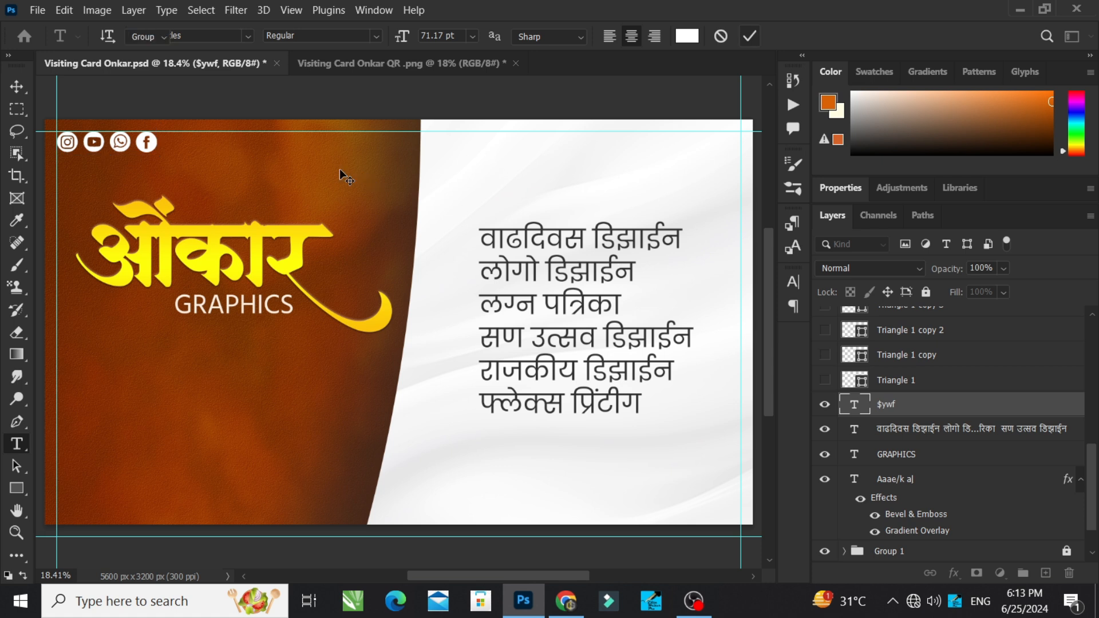
key(v)
click(157, 139)
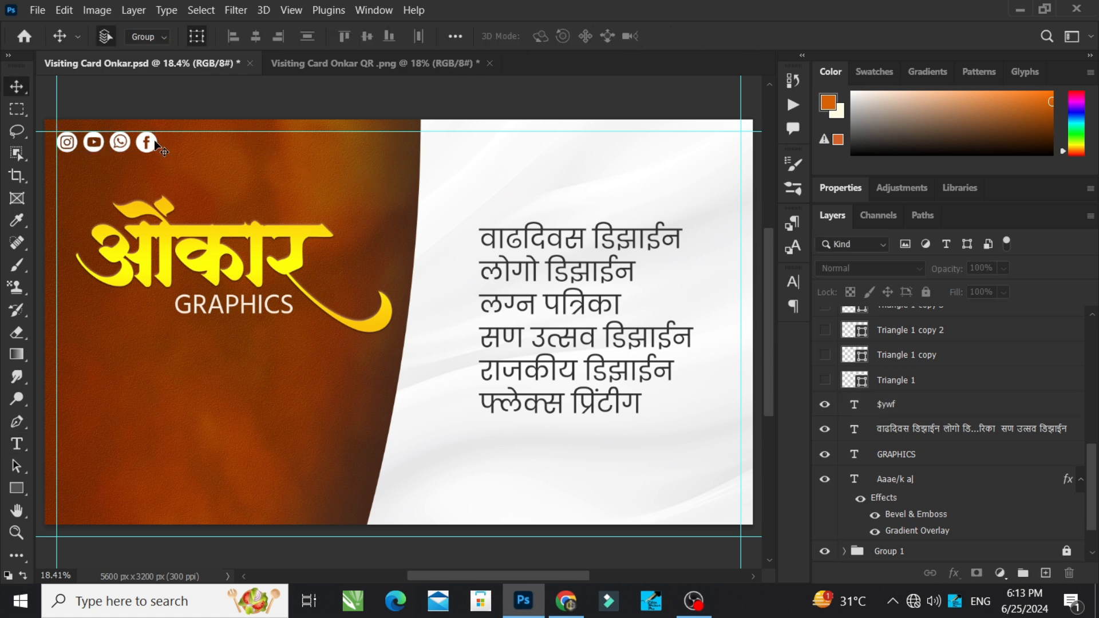
click(146, 146)
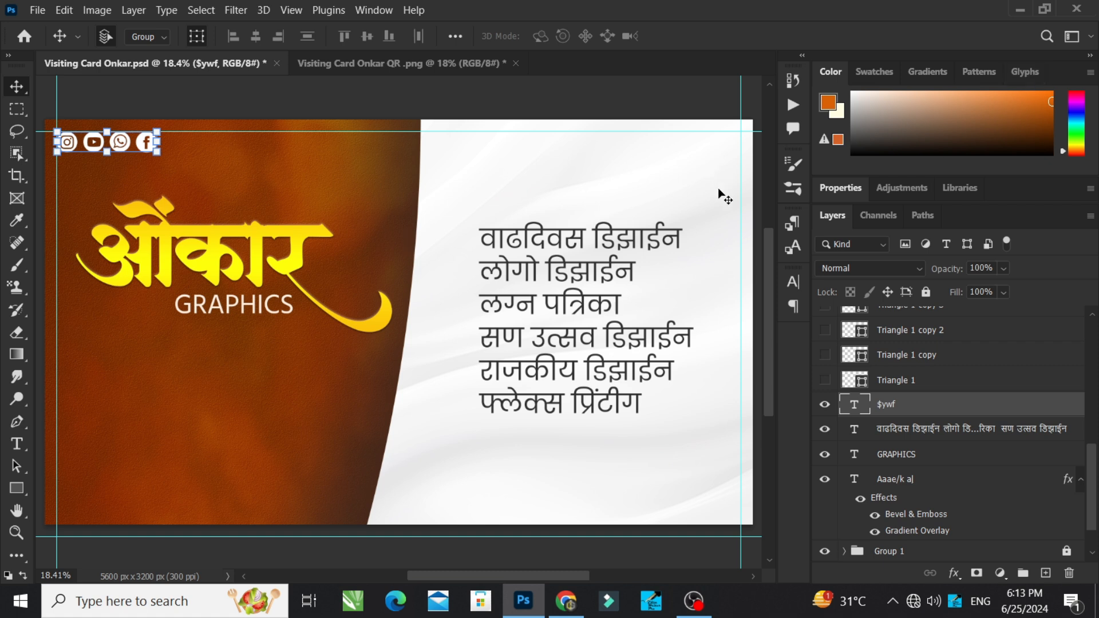
Step: Show the six orange triangle bullets beside the services list, from Triangle 1 through Triangle 1 copy 5
click(696, 105)
ctrl+click(894, 403)
click(824, 380)
click(824, 354)
scroll(862, 395, up, 2)
click(825, 379)
click(825, 353)
click(824, 329)
scroll(824, 355, up, 1)
click(824, 329)
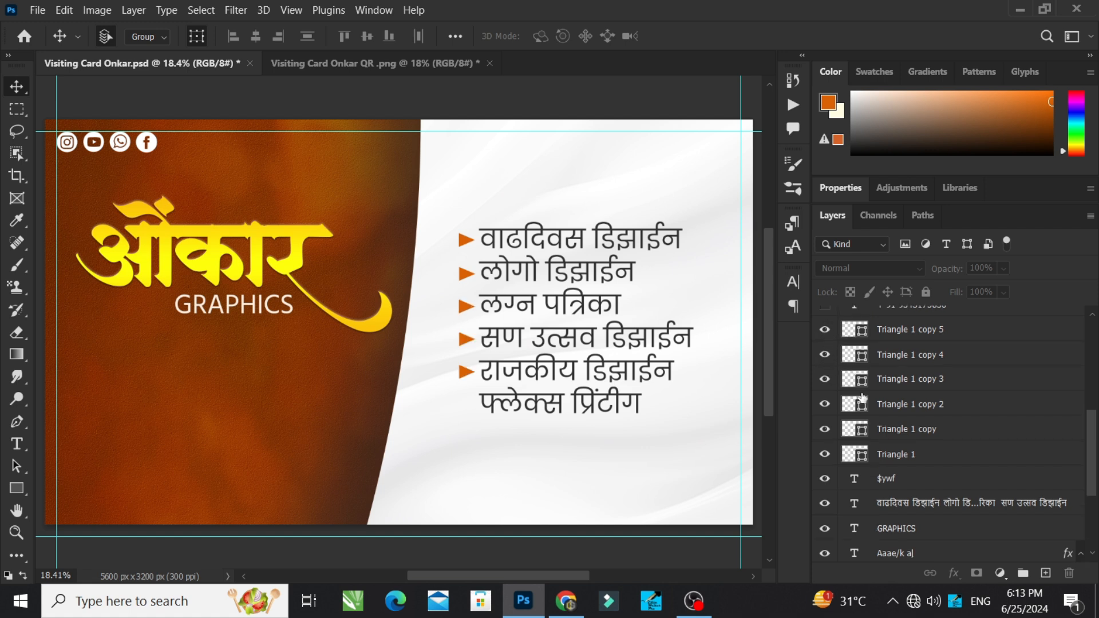
Step: Show the phone number text below the services list and the Marathi contact tagline beneath it
scroll(862, 397, up, 2)
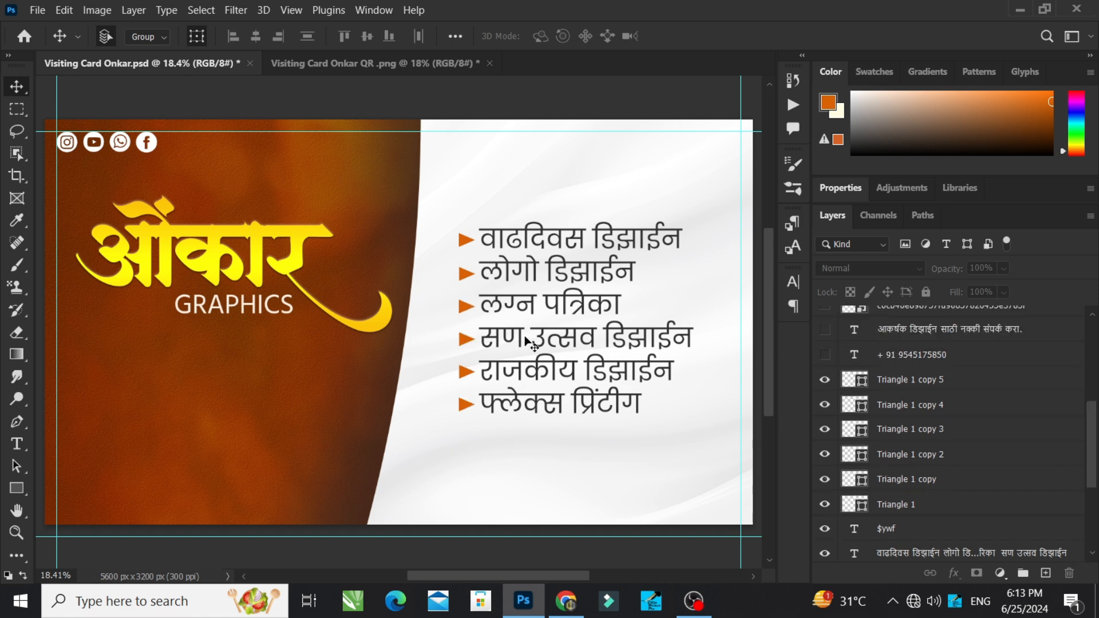
click(825, 354)
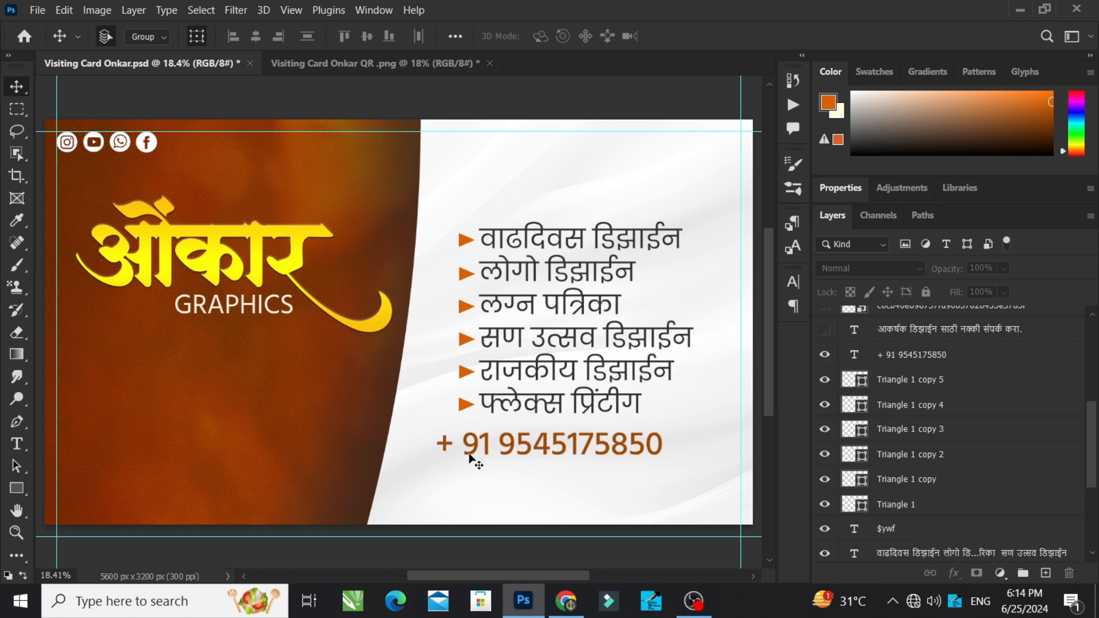
click(825, 329)
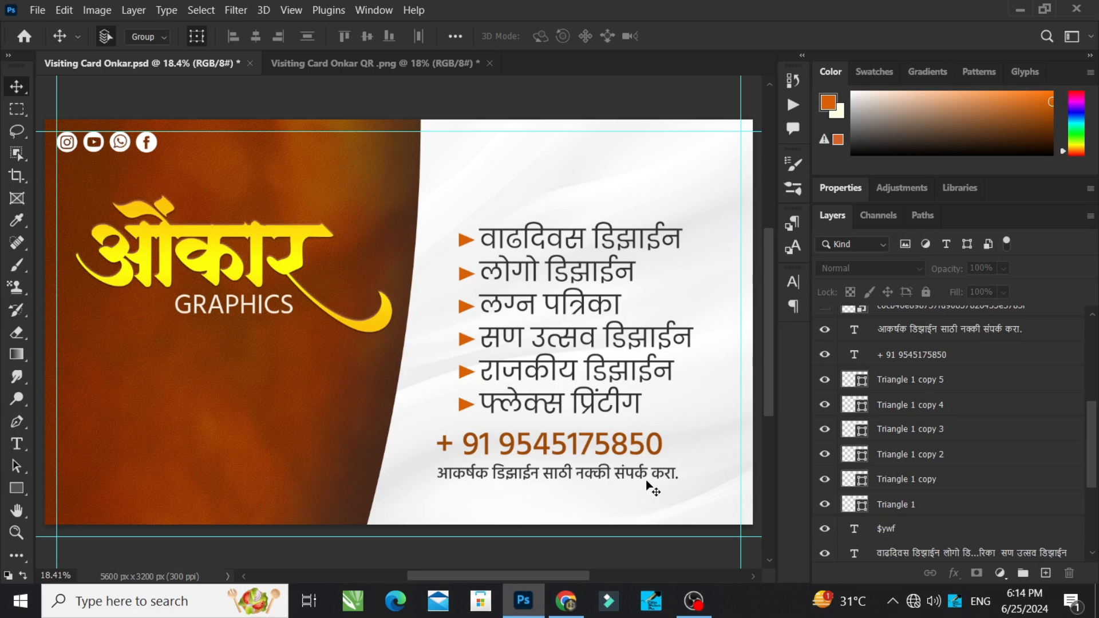
Step: Show the five software logos above the services list, from the Photoshop logo through the Filmora logo
scroll(858, 440, up, 1)
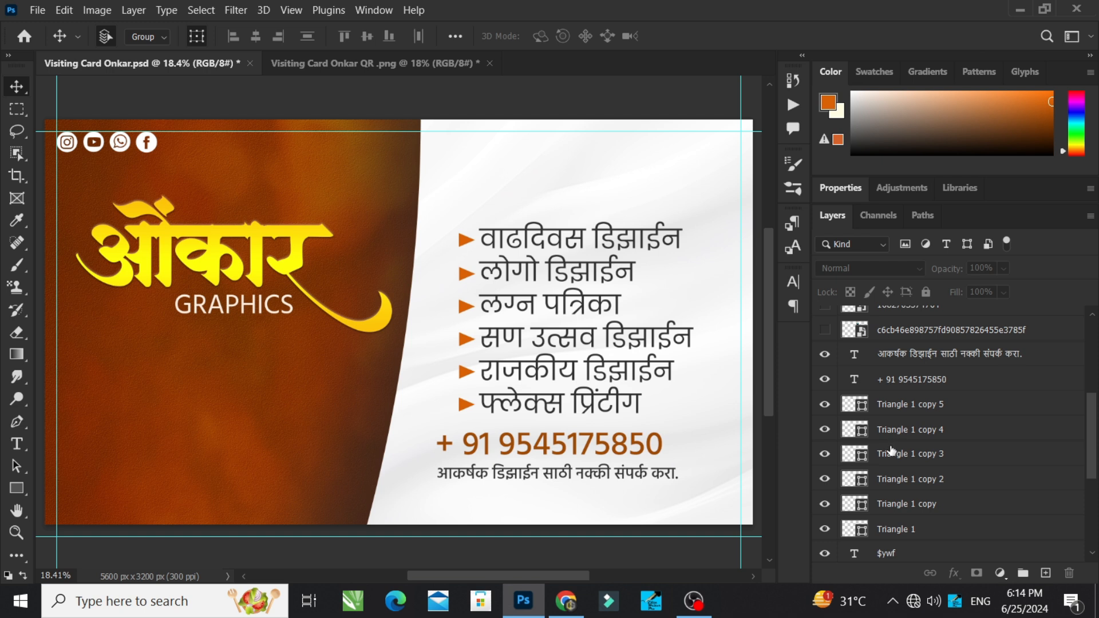
scroll(891, 450, up, 1)
scroll(837, 440, up, 2)
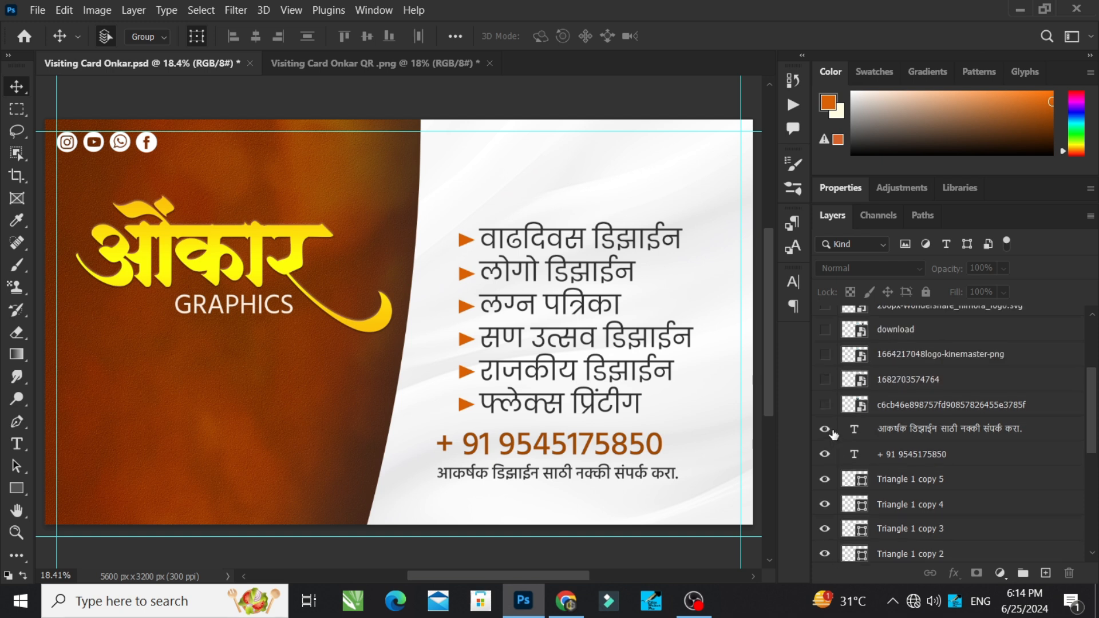
click(825, 405)
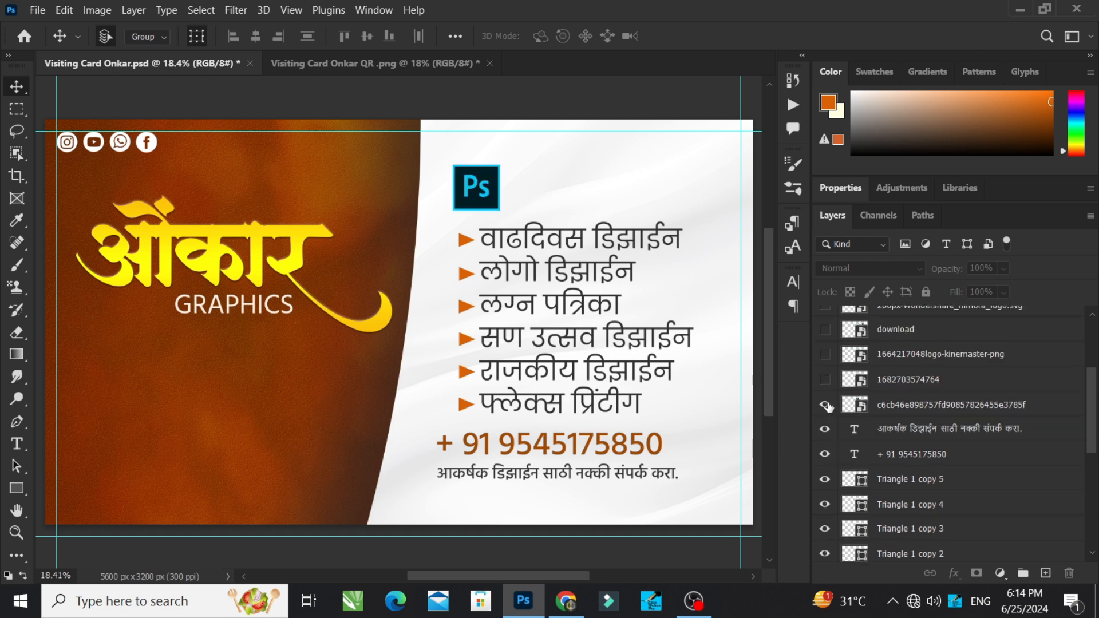
click(825, 380)
scroll(826, 387, up, 1)
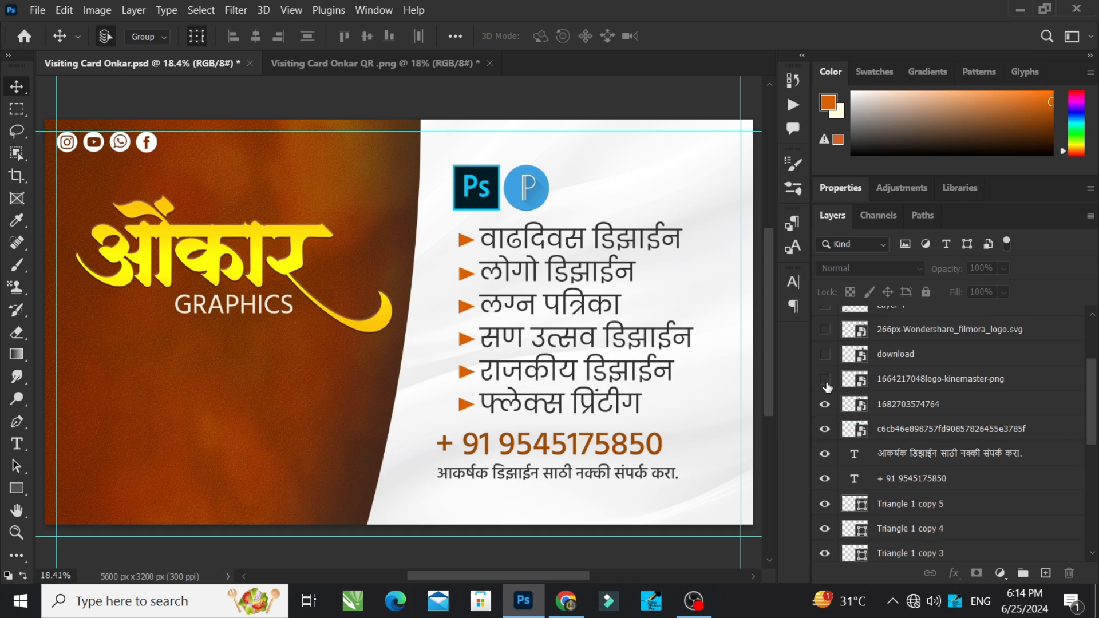
drag(826, 388, 825, 331)
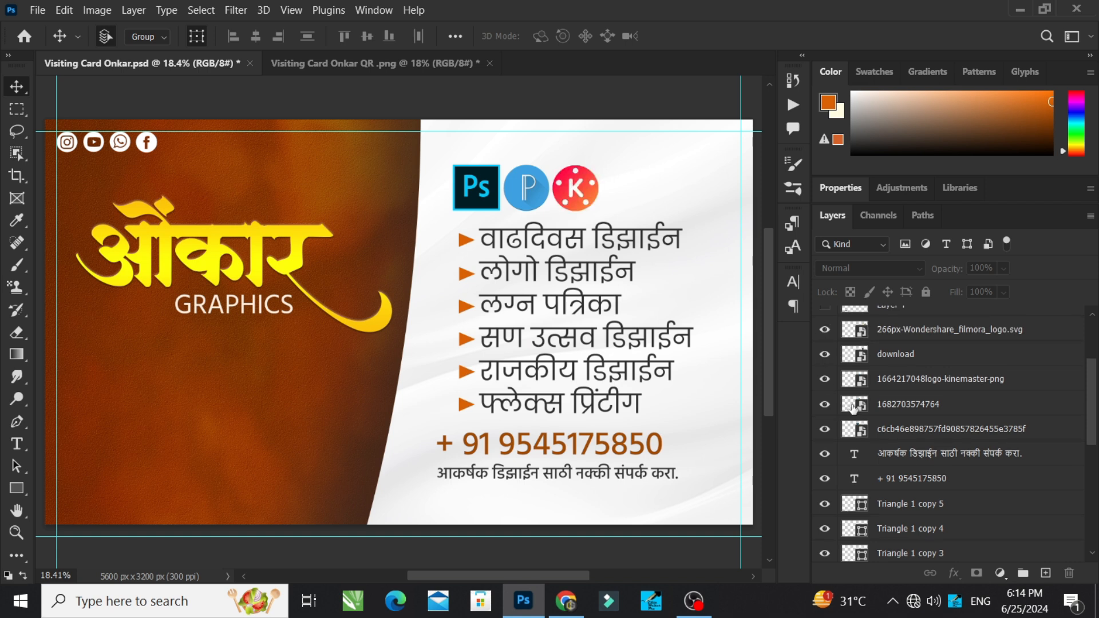
Step: Show the Layer 4 and Layer 4 copy shadows and the masked printer picture on Layer 3
scroll(817, 357, up, 1)
click(825, 329)
scroll(826, 344, up, 1)
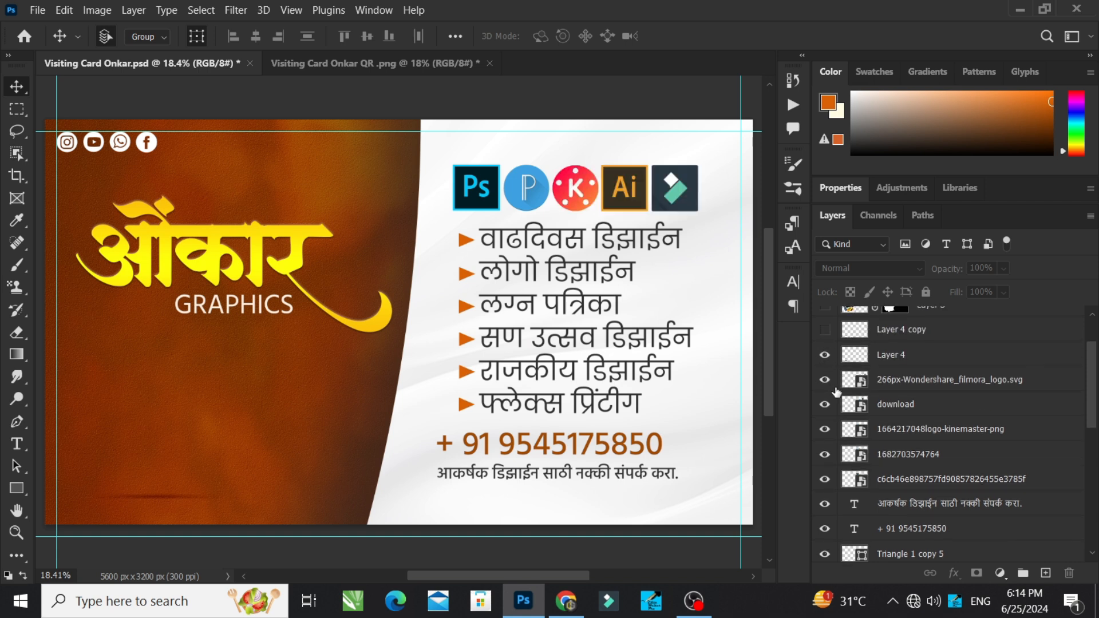
click(825, 330)
scroll(826, 343, up, 2)
click(825, 354)
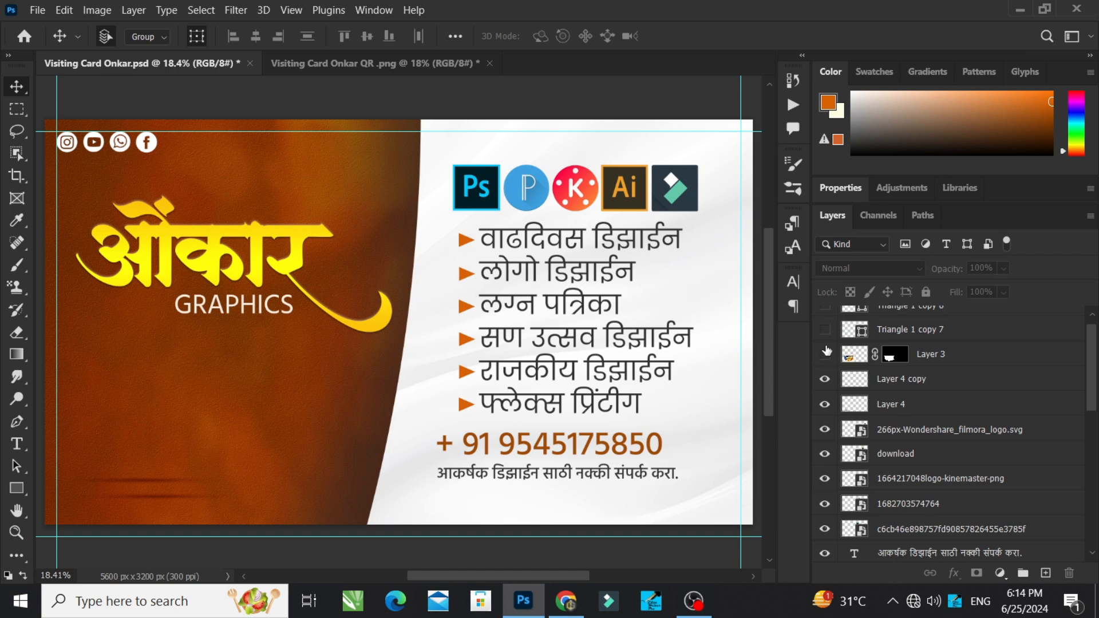
Step: Show the white decorative triangles on Triangle 1 copy 7 and Triangle 1 copy 8
scroll(853, 395, up, 1)
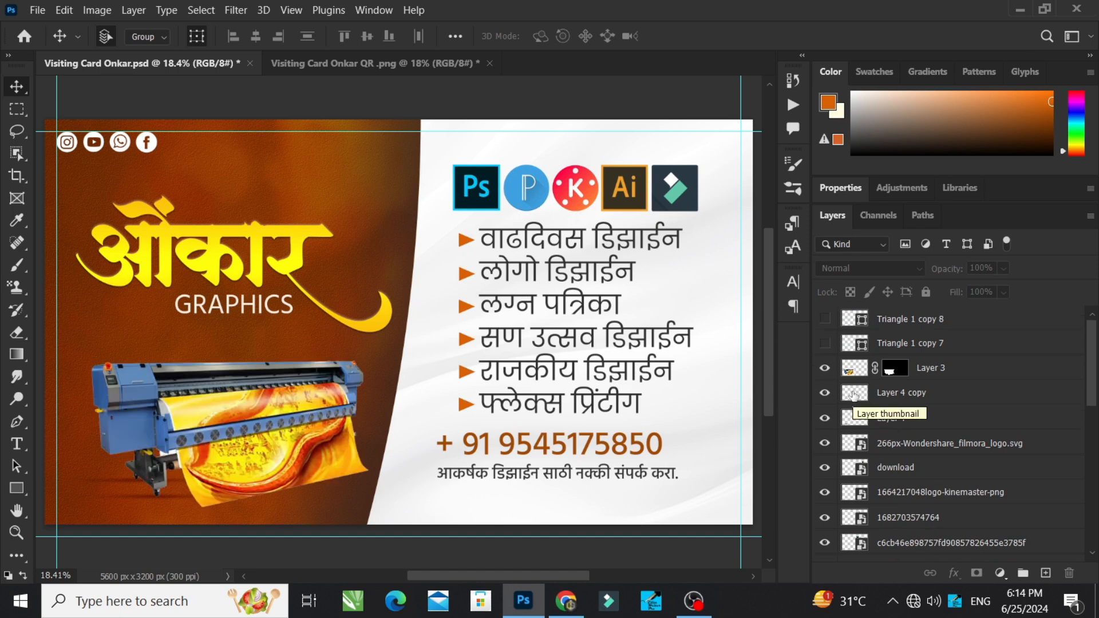
click(824, 343)
click(825, 321)
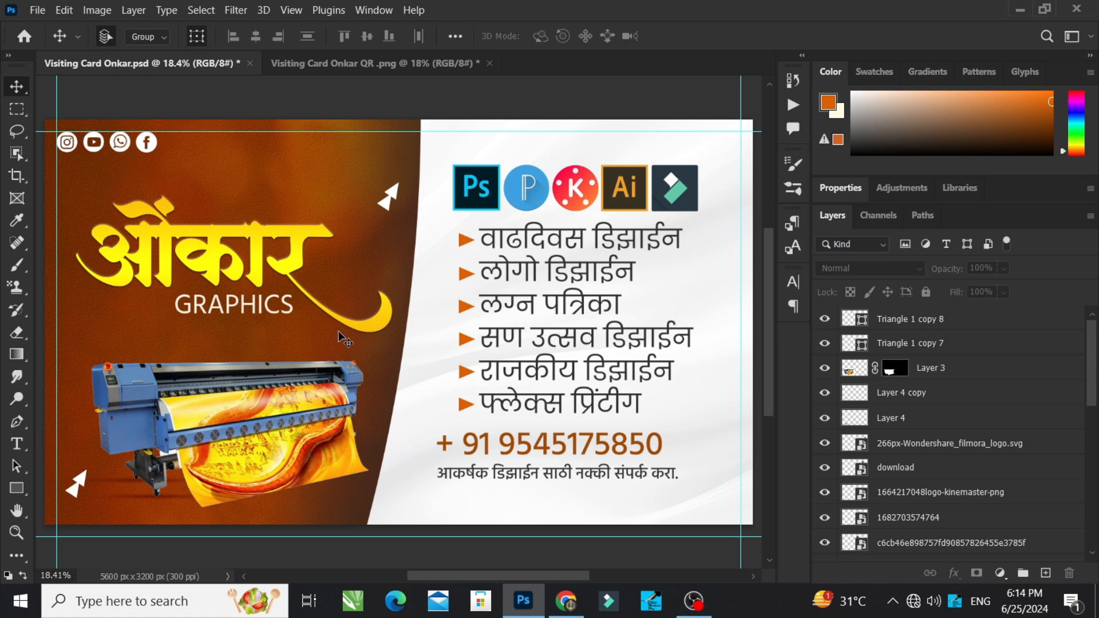
Step: Inspect the printer picture by selecting Layer 3 on the card, and clear the selection
click(258, 432)
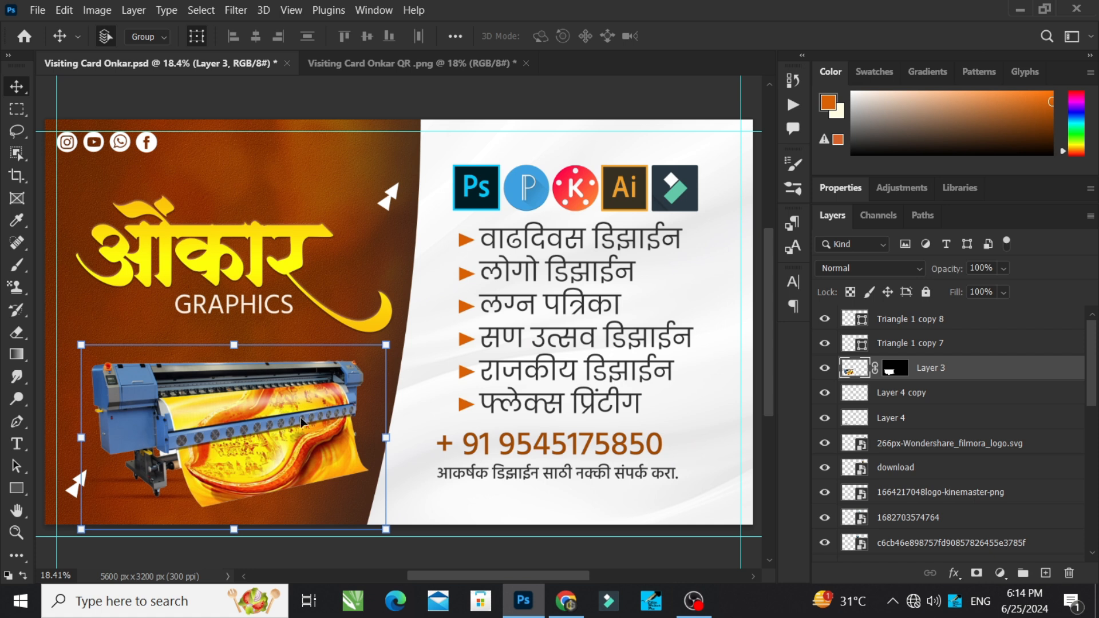
click(462, 552)
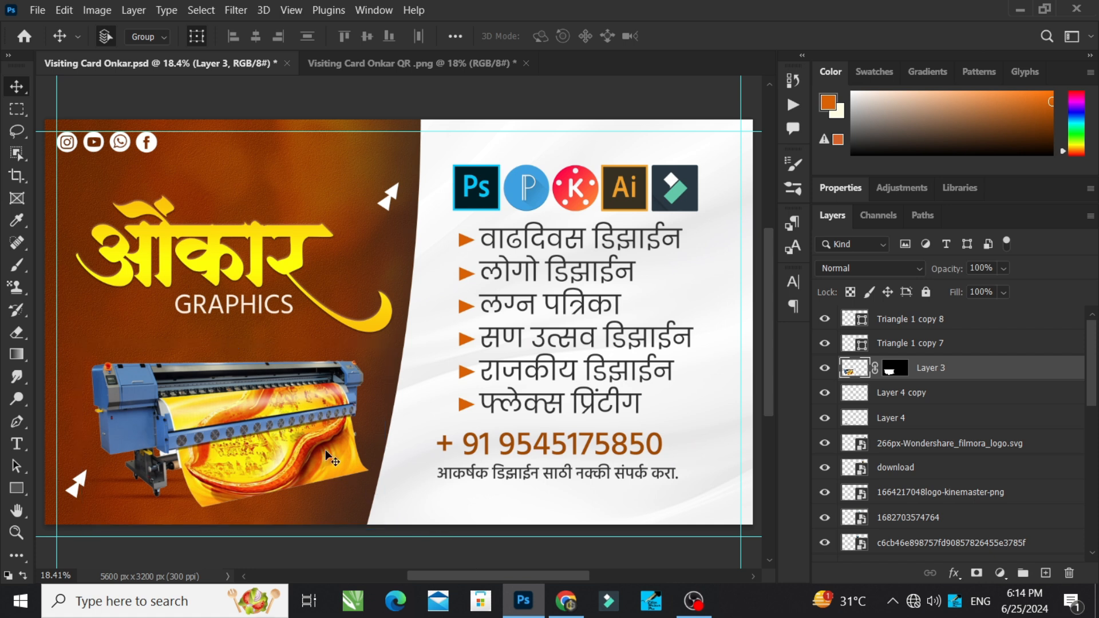
click(328, 451)
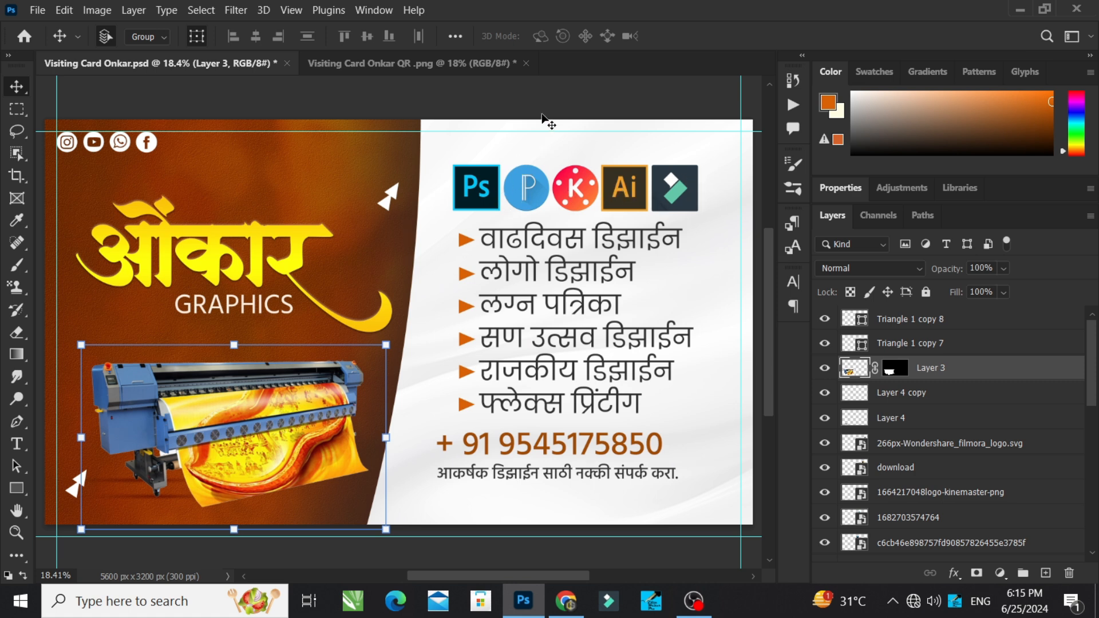
click(567, 93)
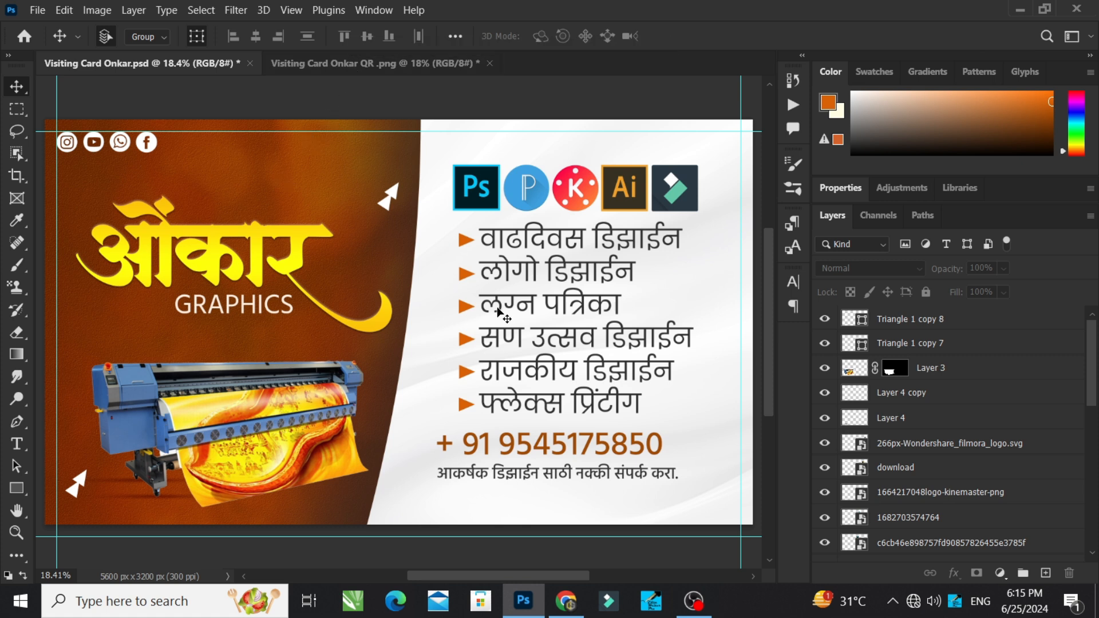
Step: Switch to the Visiting Card Onkar QR .png document and show its Background, Layer 1 and Group 1
click(369, 65)
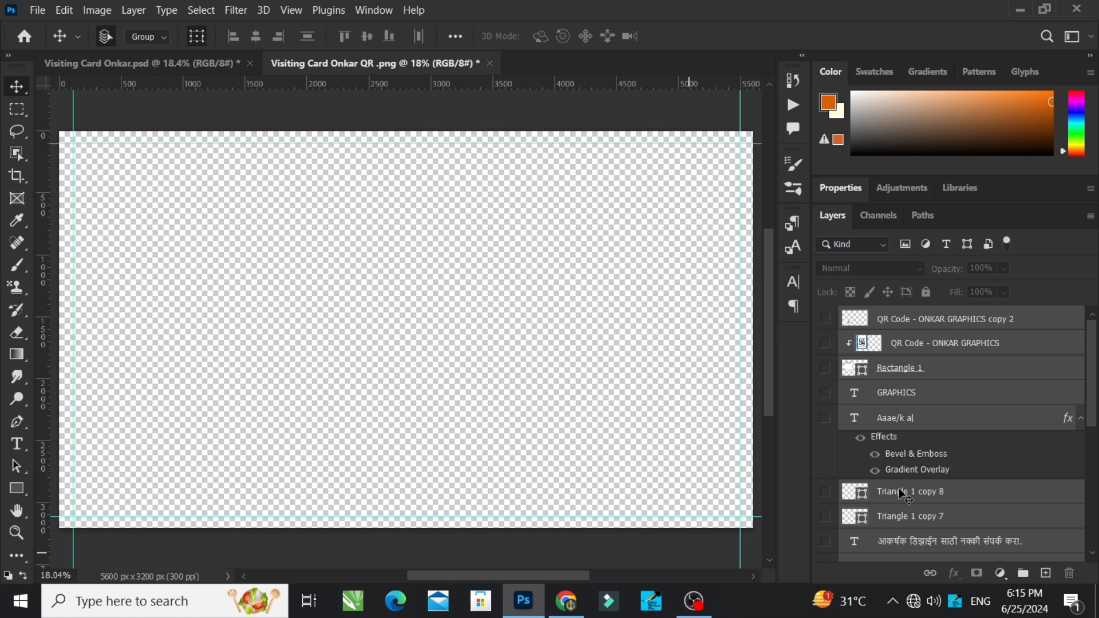
click(905, 493)
scroll(905, 493, down, 5)
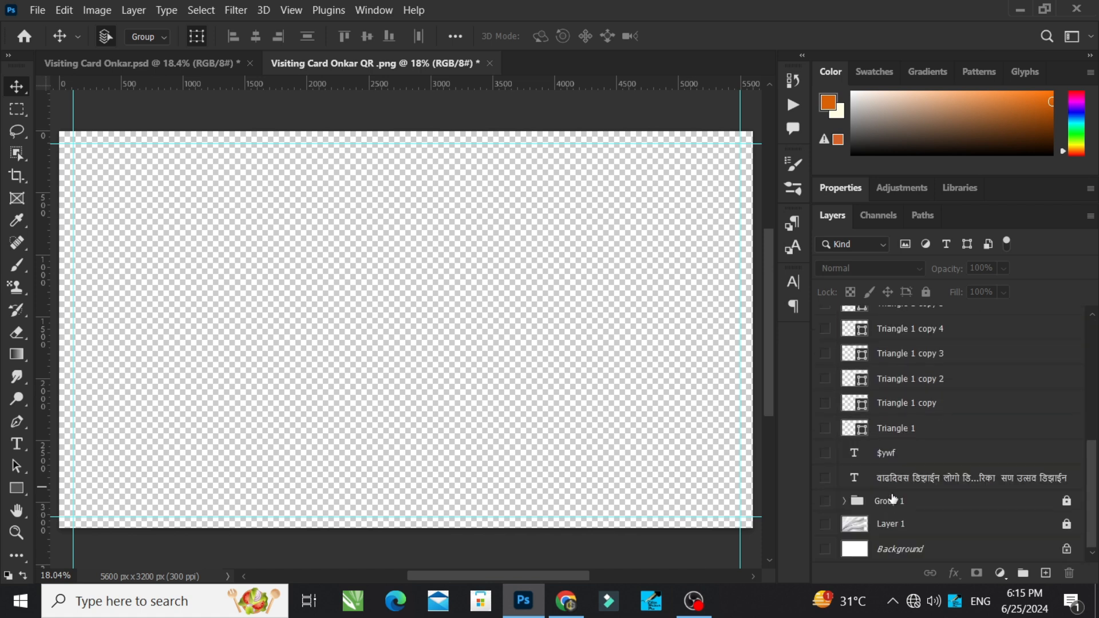
click(825, 549)
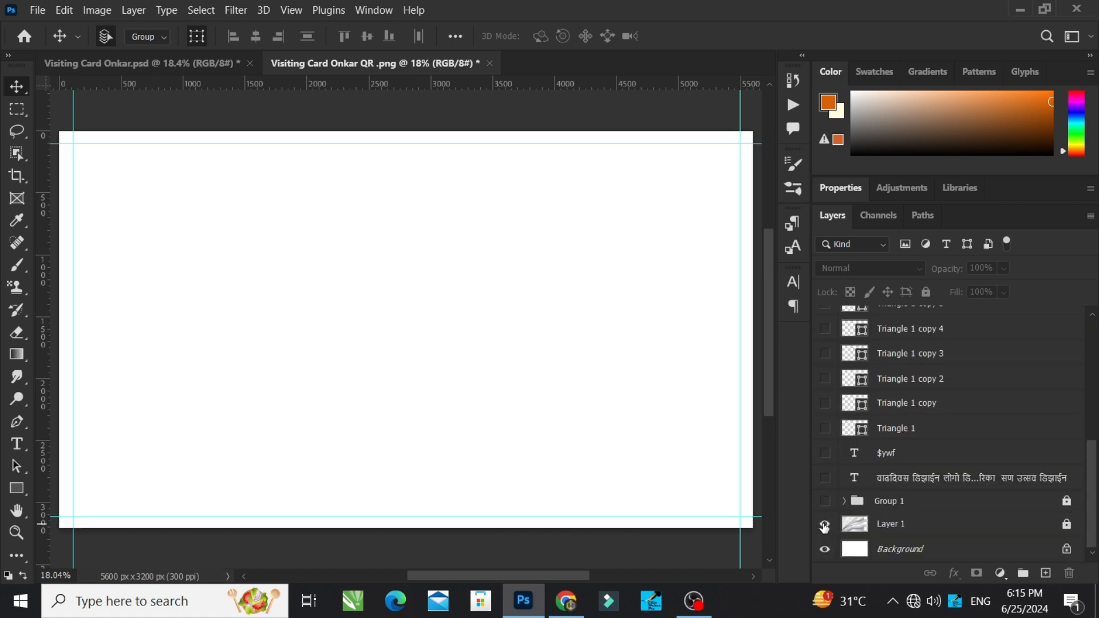
click(824, 525)
click(825, 501)
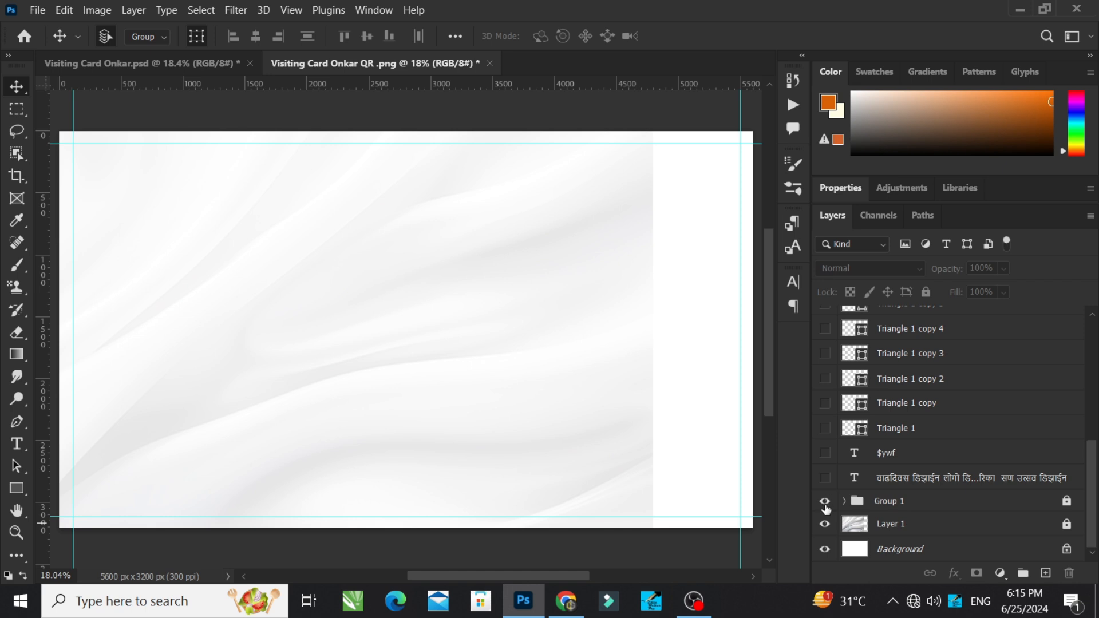
Step: Show the hh, Layer 2, blurred picture and Shape 1 layers inside Group 1, then collapse and select the group
drag(1066, 501, 1069, 573)
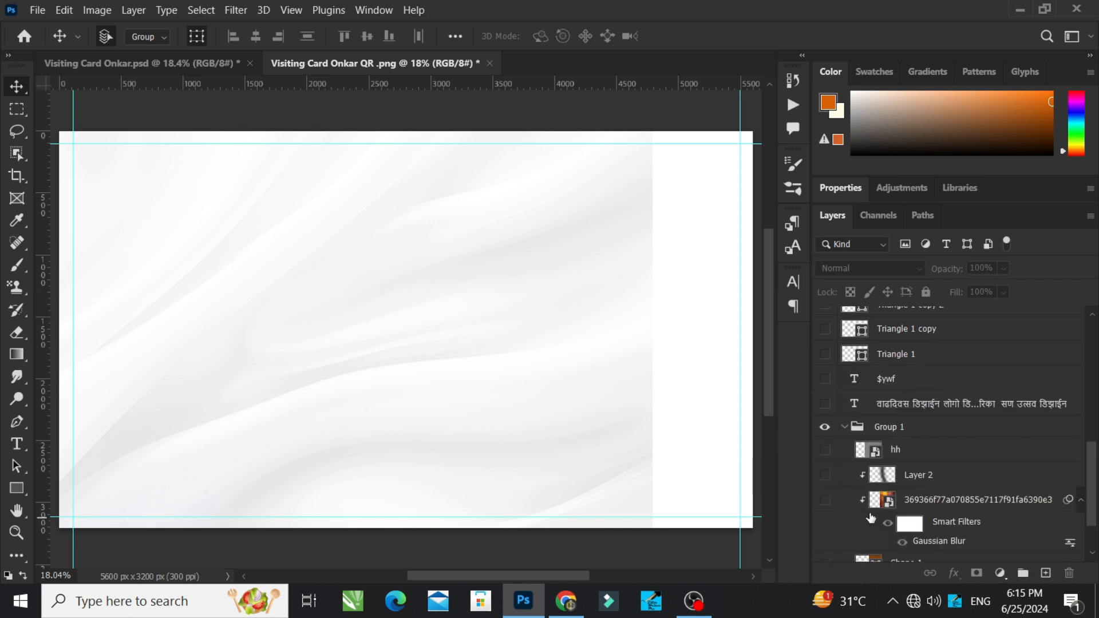
click(825, 499)
click(827, 506)
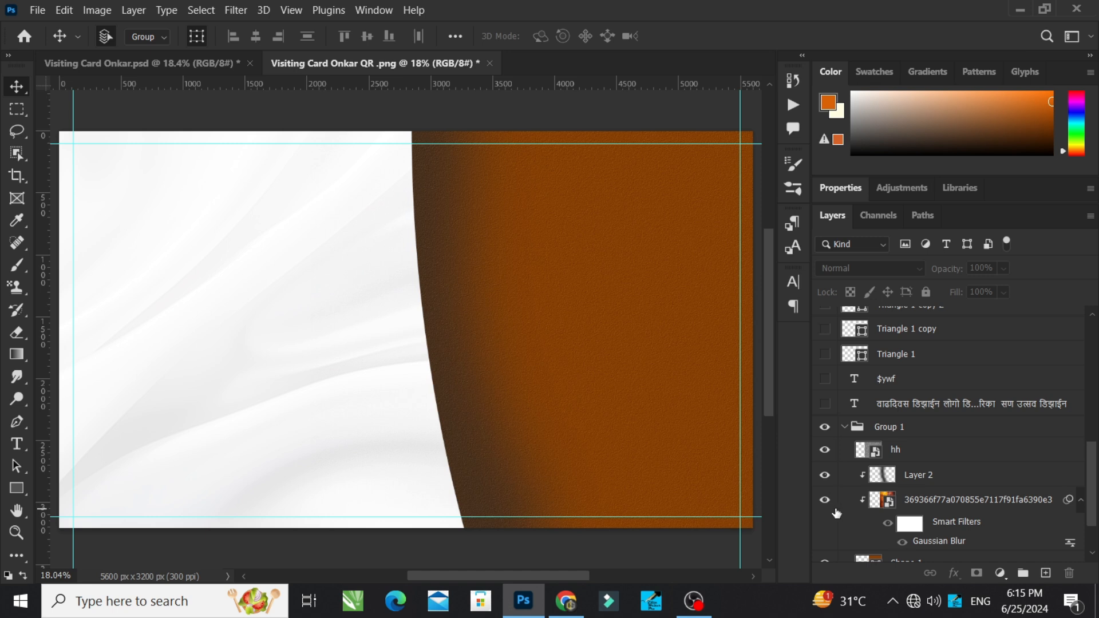
scroll(828, 510, down, 1)
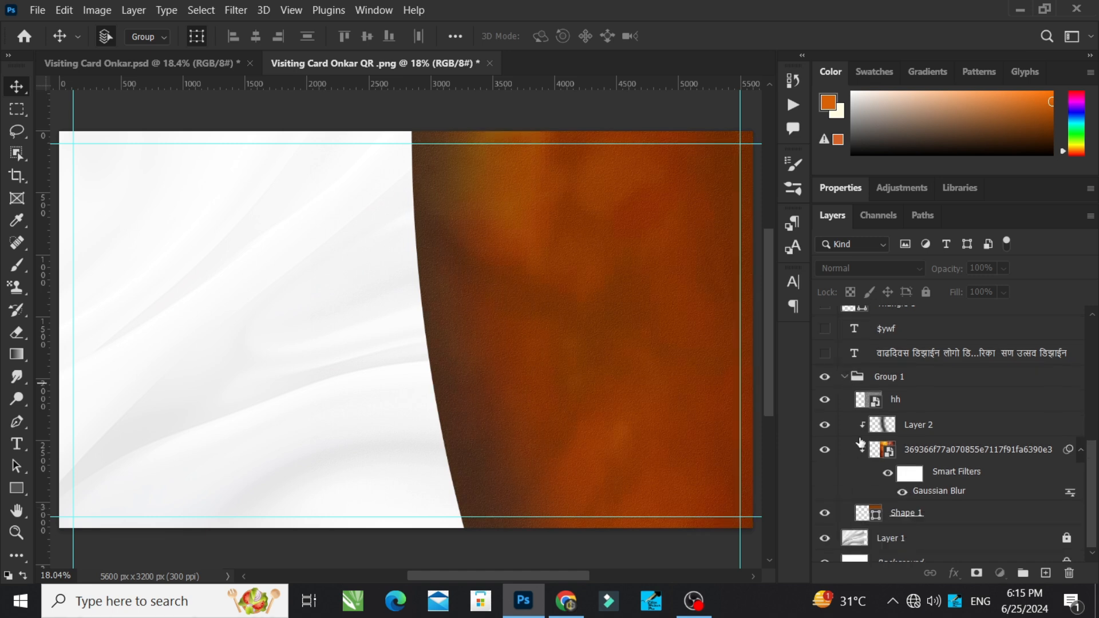
click(845, 378)
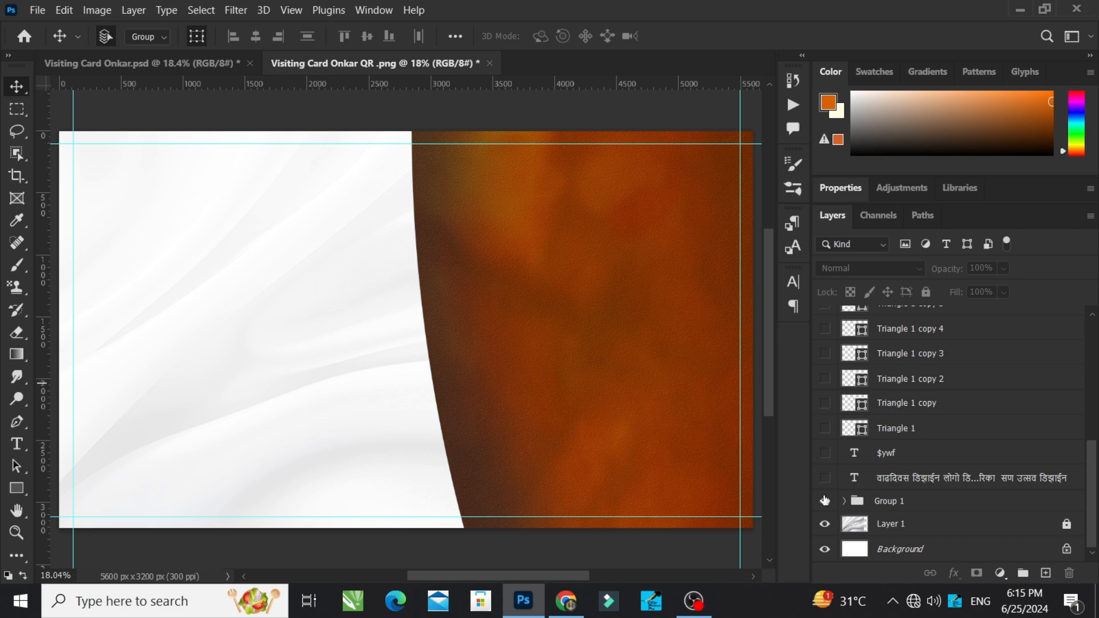
click(933, 502)
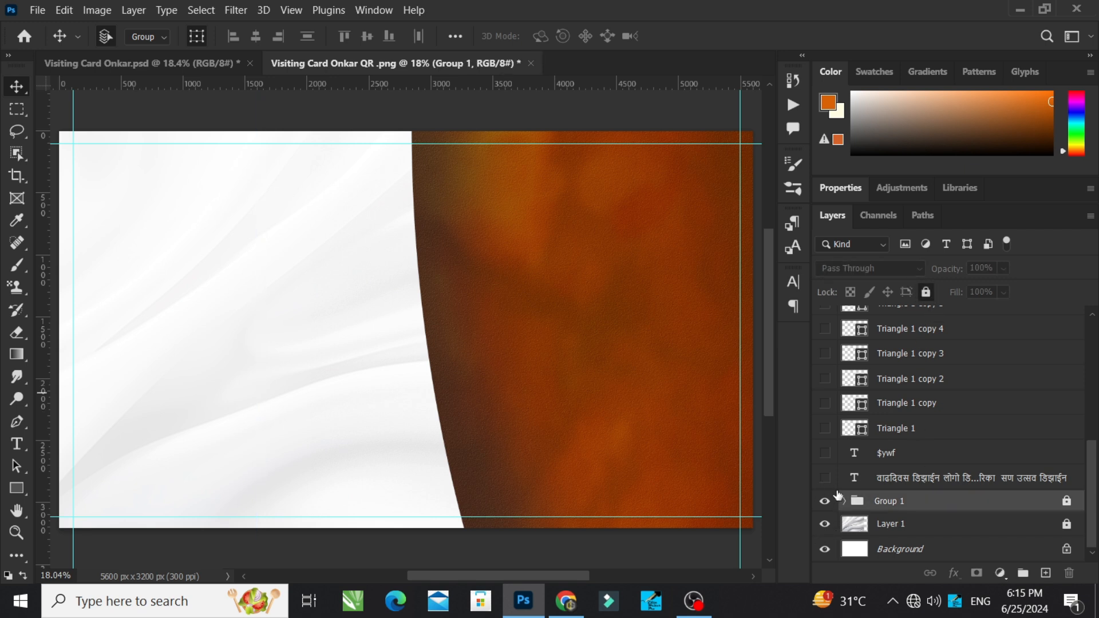
Step: Show the Marathi services list text and the social media icons on the $ywf text layer
click(825, 478)
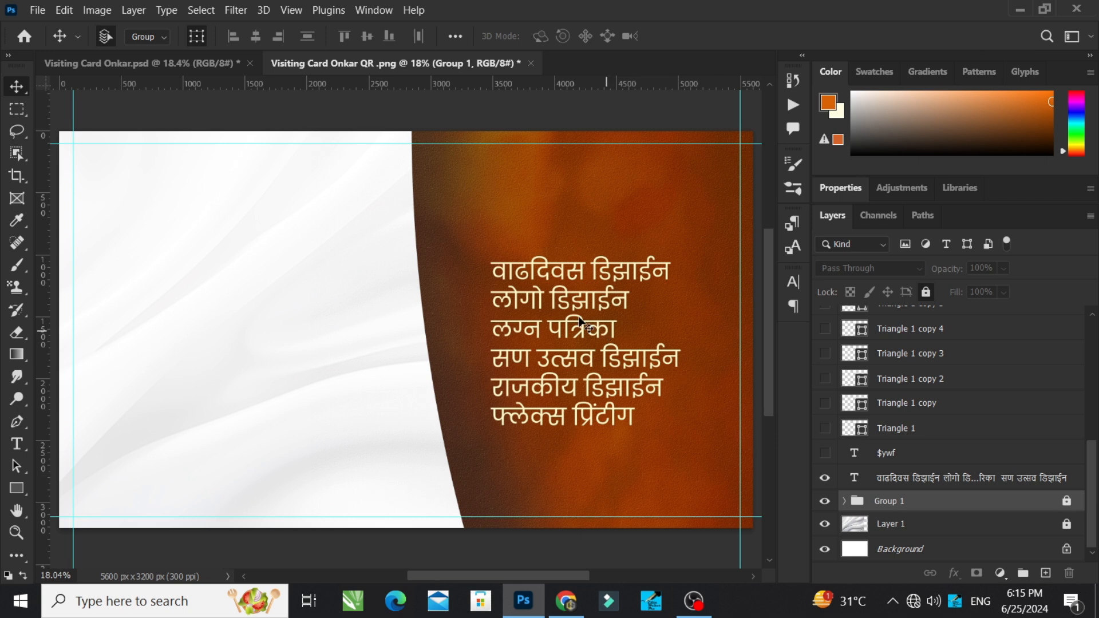
click(578, 285)
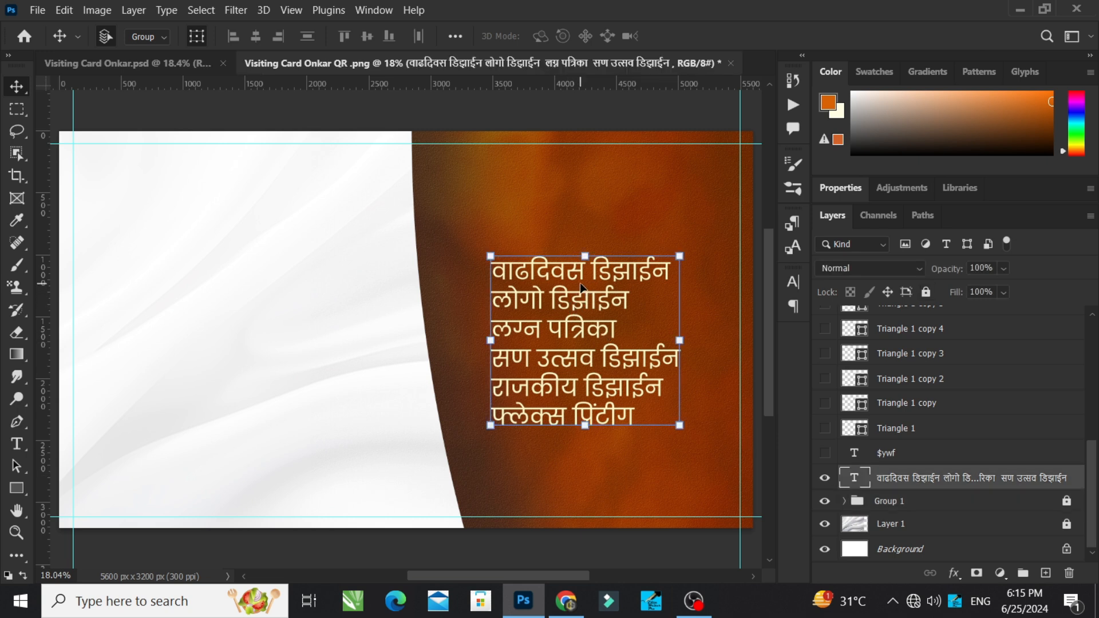
click(825, 454)
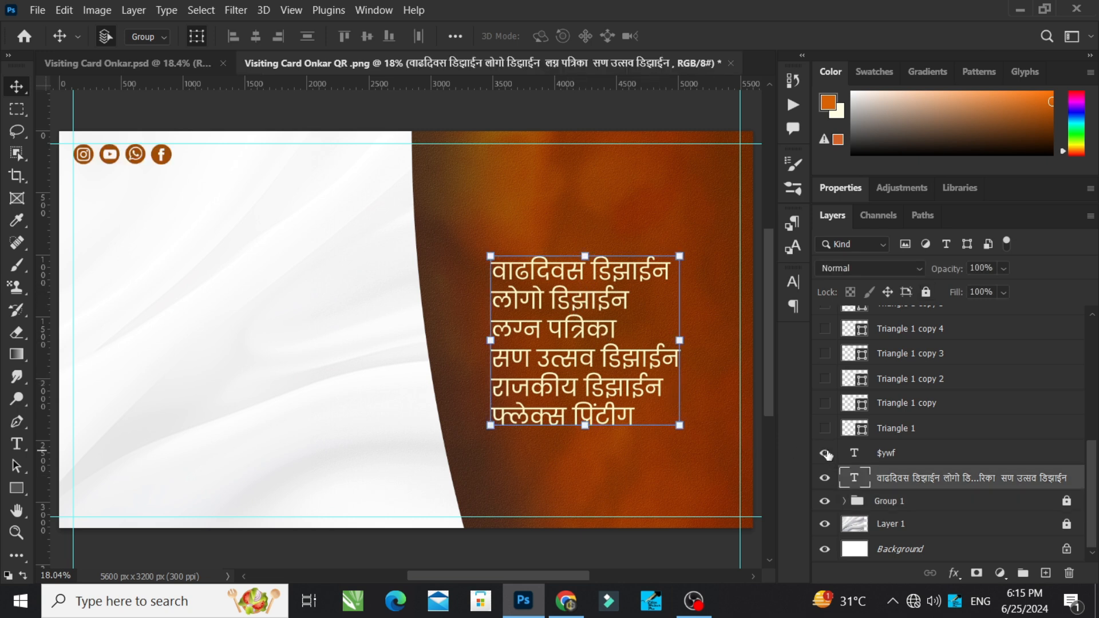
Step: Show the bullet triangles beside the services list, from Triangle 1 through Triangle 1 copy 5
click(824, 429)
click(825, 403)
click(825, 379)
click(826, 354)
click(825, 330)
scroll(836, 379, up, 1)
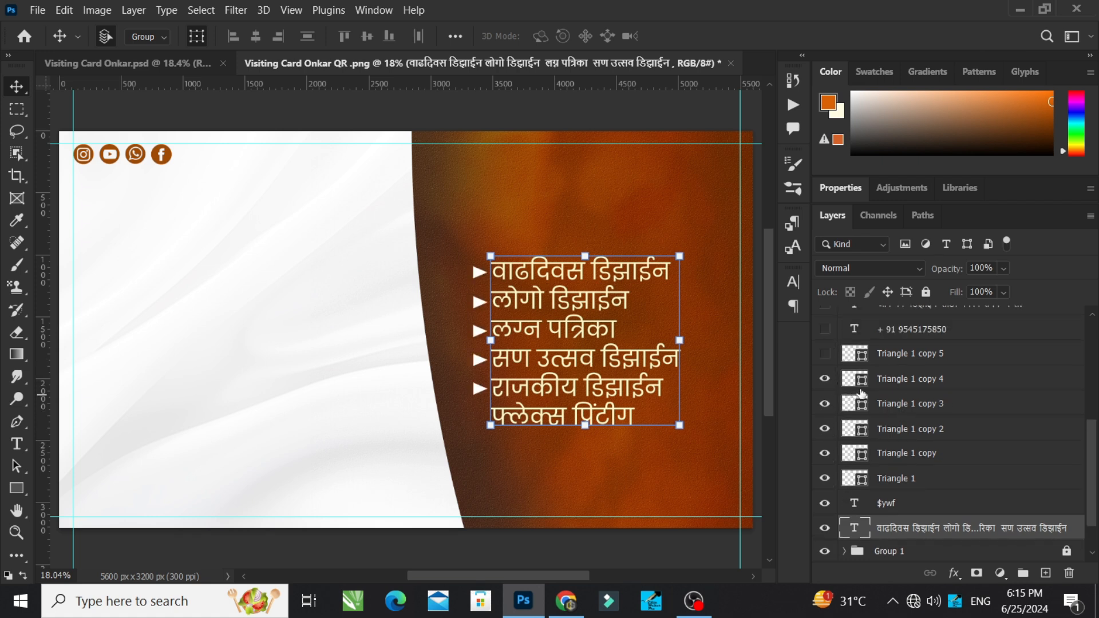
click(825, 354)
Step: Show the phone number and contact line texts, plus the decorative triangles on Triangle 1 copy 7 and Triangle 1 copy 8
scroll(851, 416, up, 1)
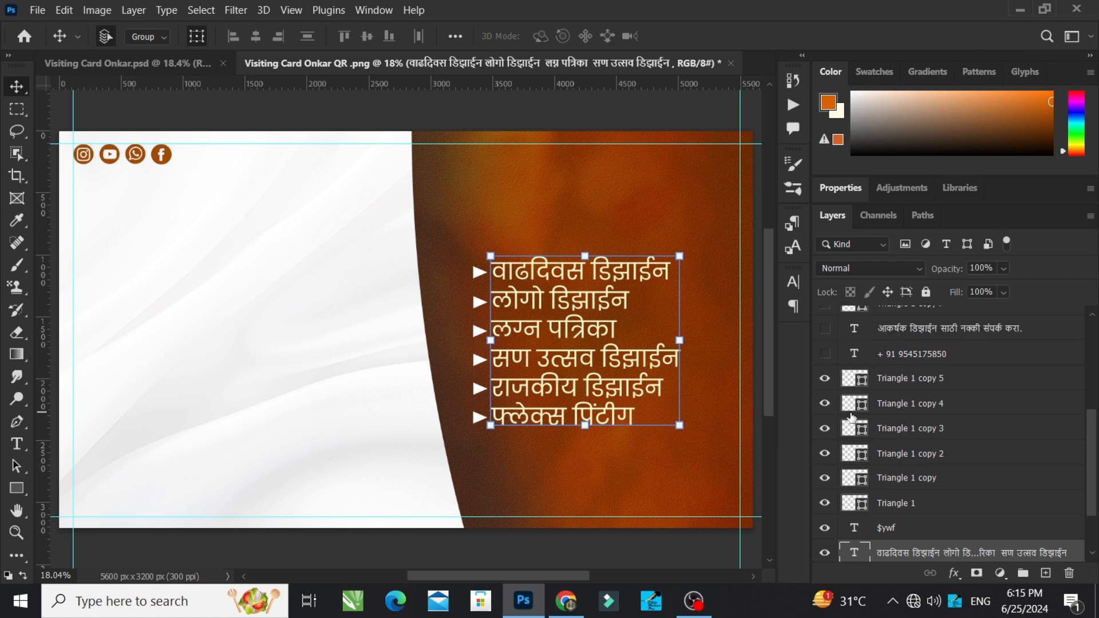
drag(824, 329, 825, 353)
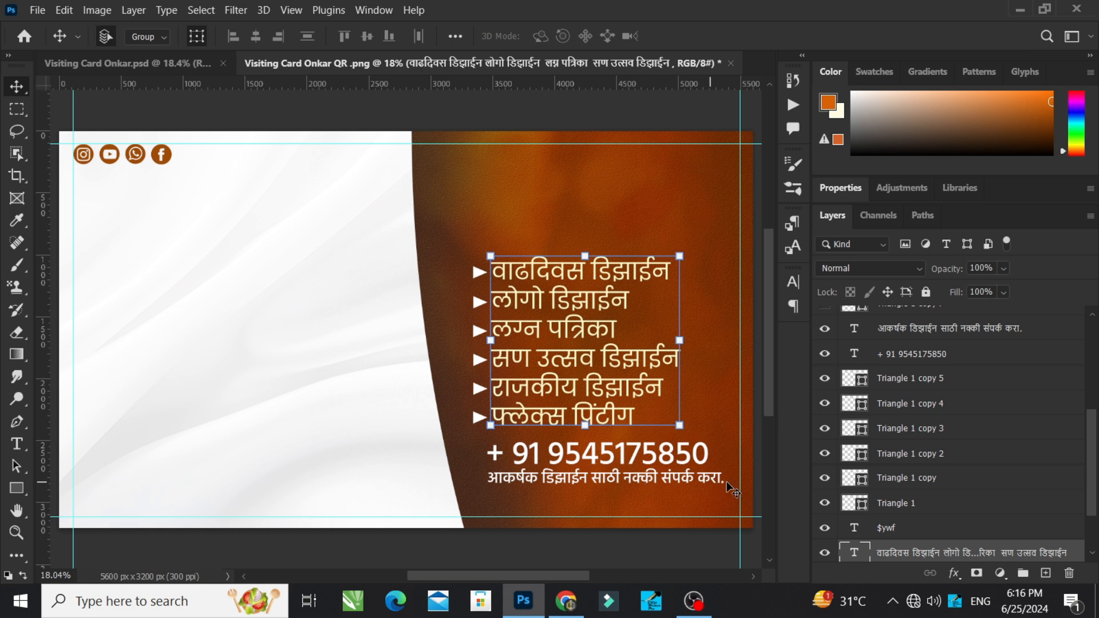
scroll(860, 390, up, 2)
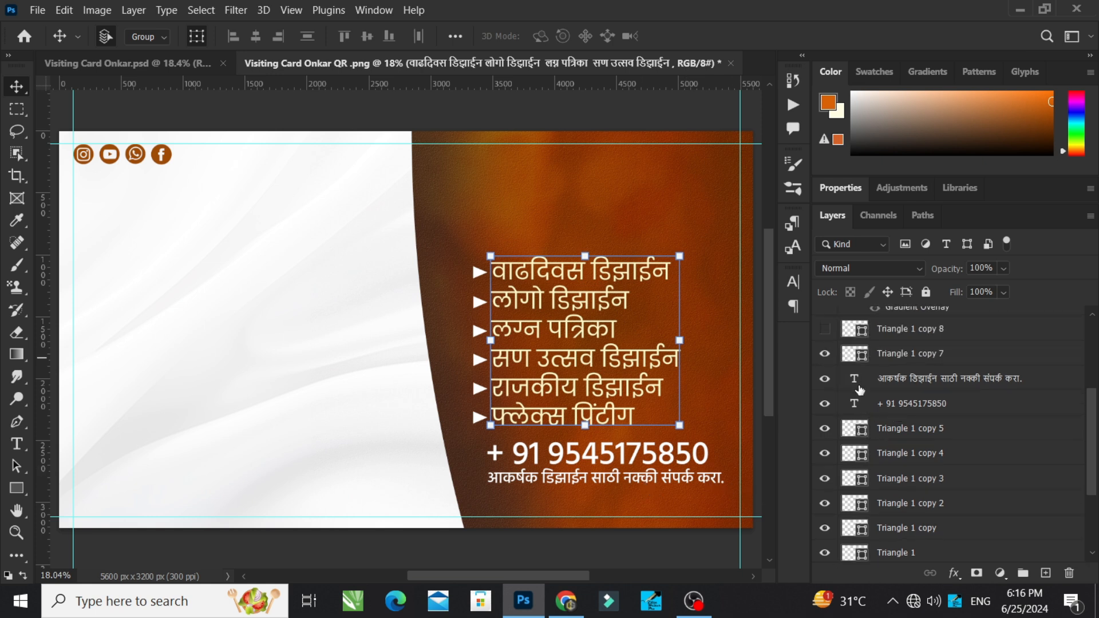
scroll(860, 389, up, 1)
click(824, 354)
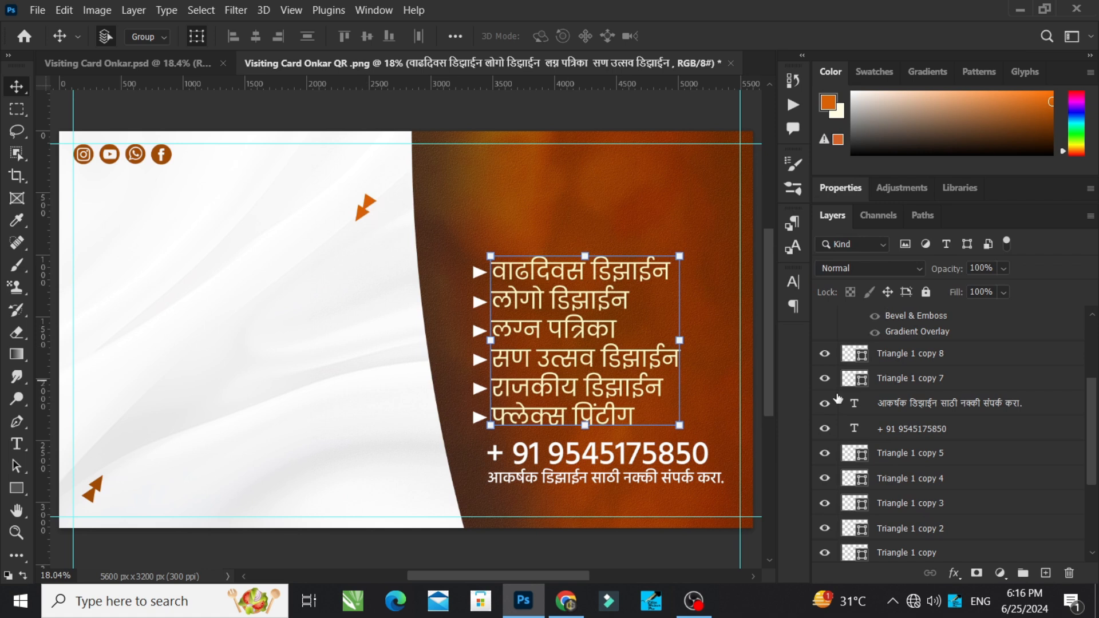
Step: Show the yellow Marathi logo title with its layer effects and the GRAPHICS text below it
scroll(863, 445, up, 4)
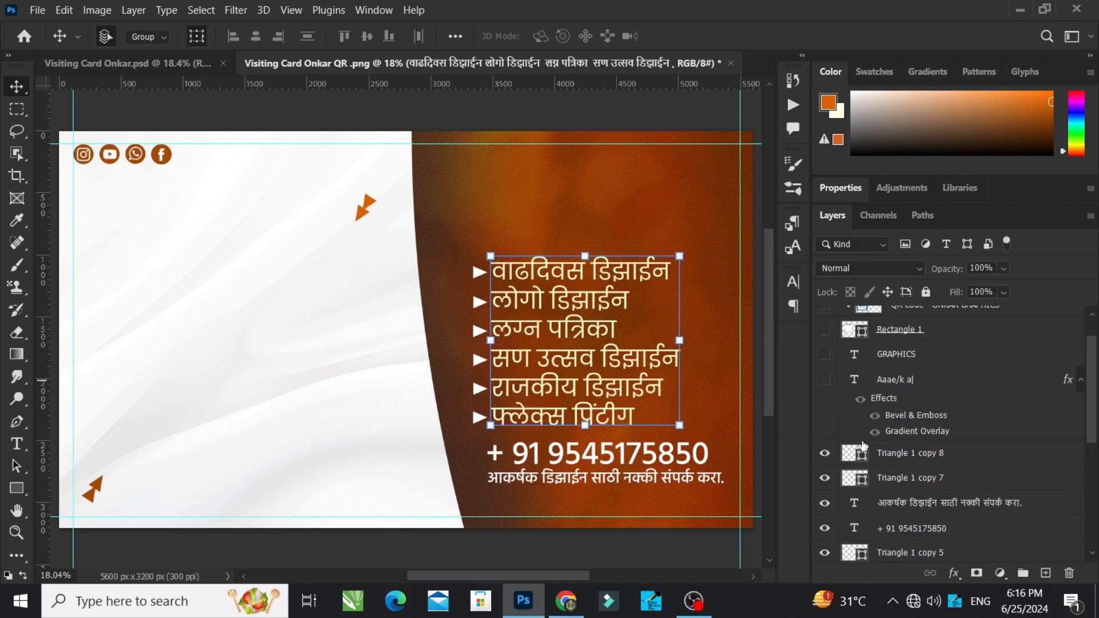
scroll(841, 444, up, 1)
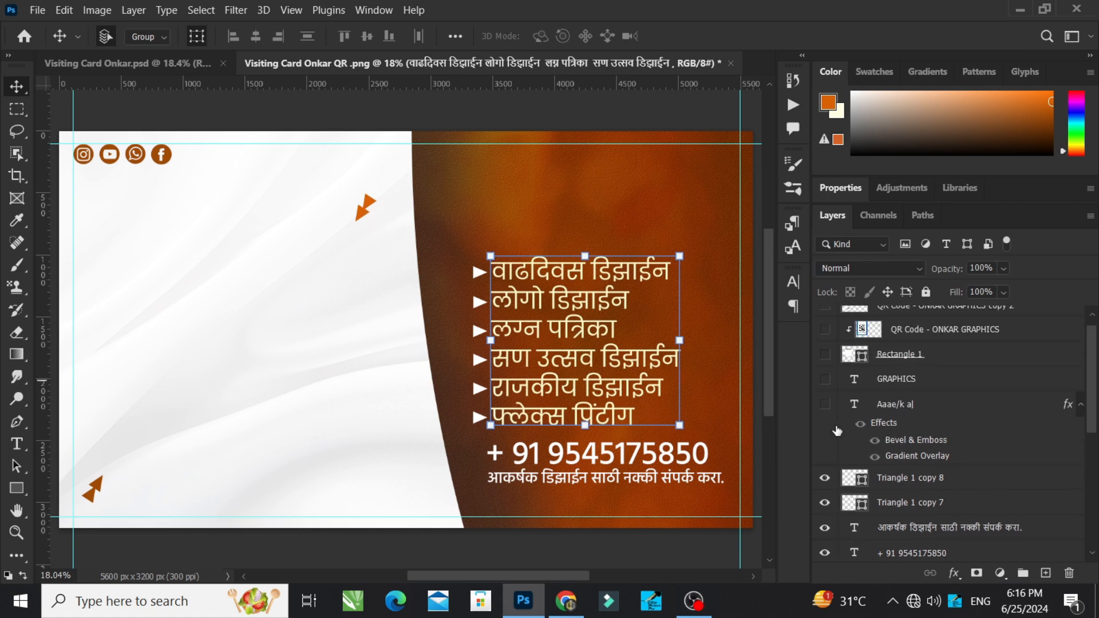
click(825, 403)
click(824, 379)
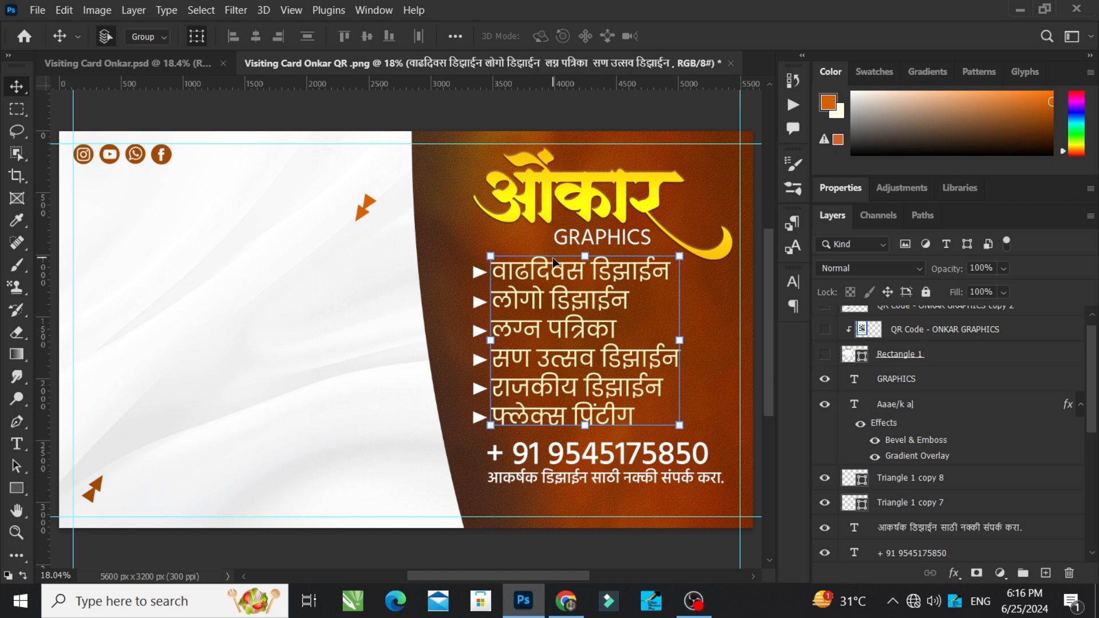
Step: Show the rounded Rectangle 1 frame and inspect its fill and stroke settings with the Rectangle tool
click(824, 355)
click(233, 244)
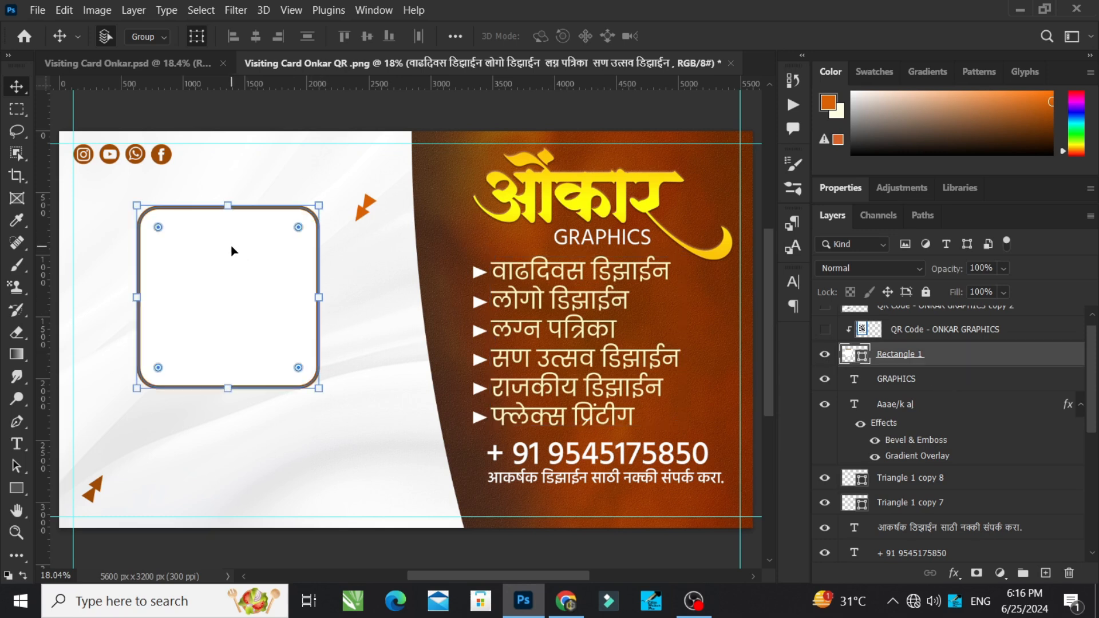
click(16, 487)
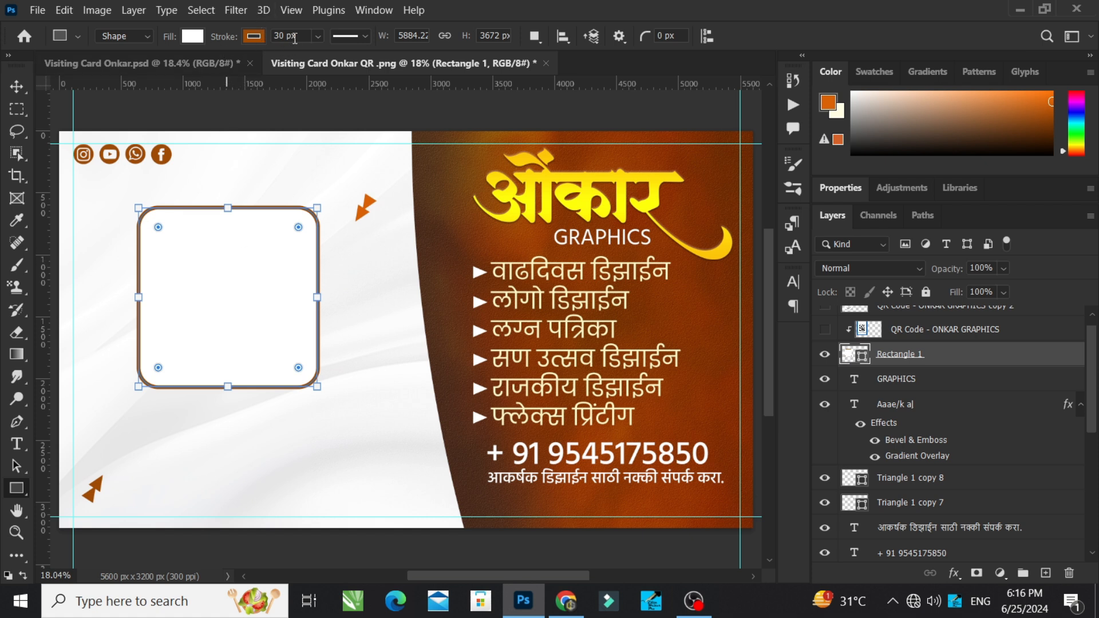
click(16, 87)
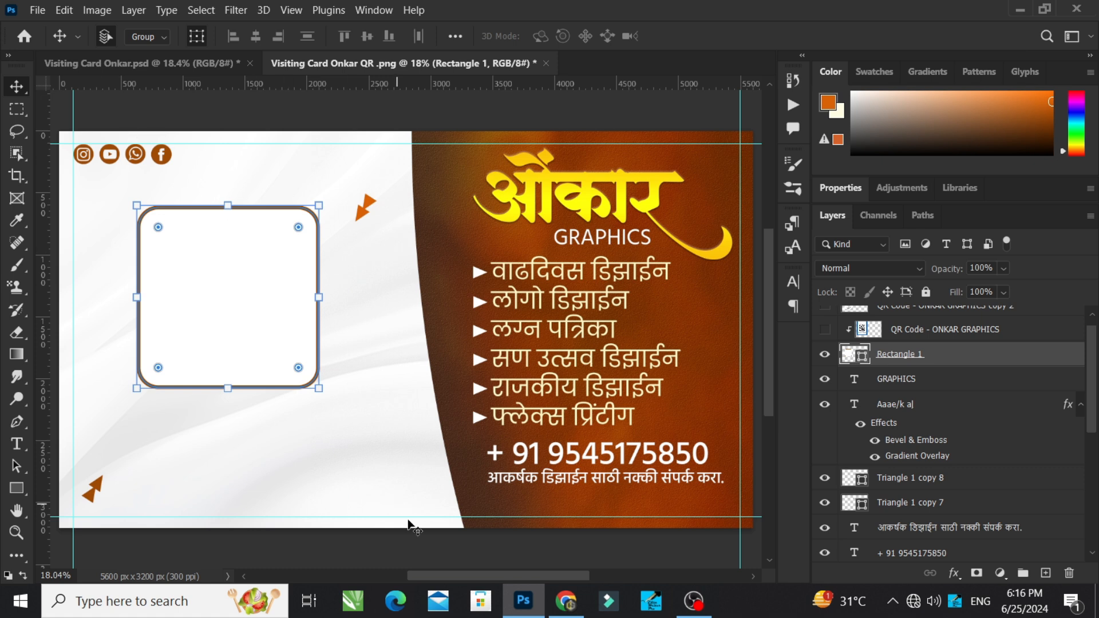
click(448, 558)
click(265, 292)
Step: Show the clipped QR Code - ONKAR GRAPHICS layer inside the frame and select it on the card
scroll(895, 484, up, 1)
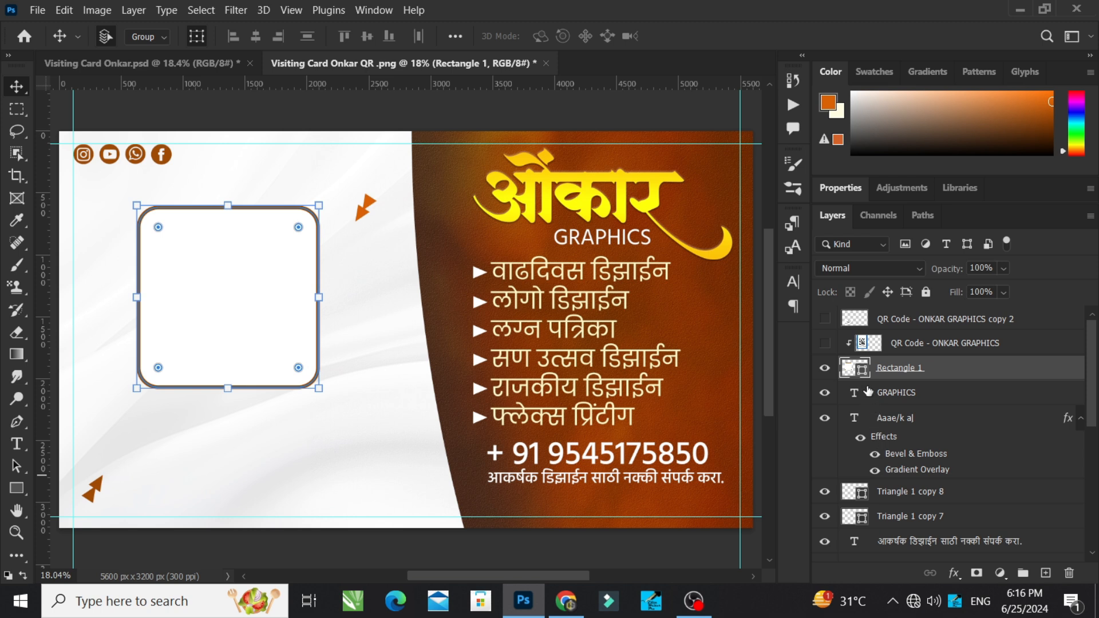
click(825, 343)
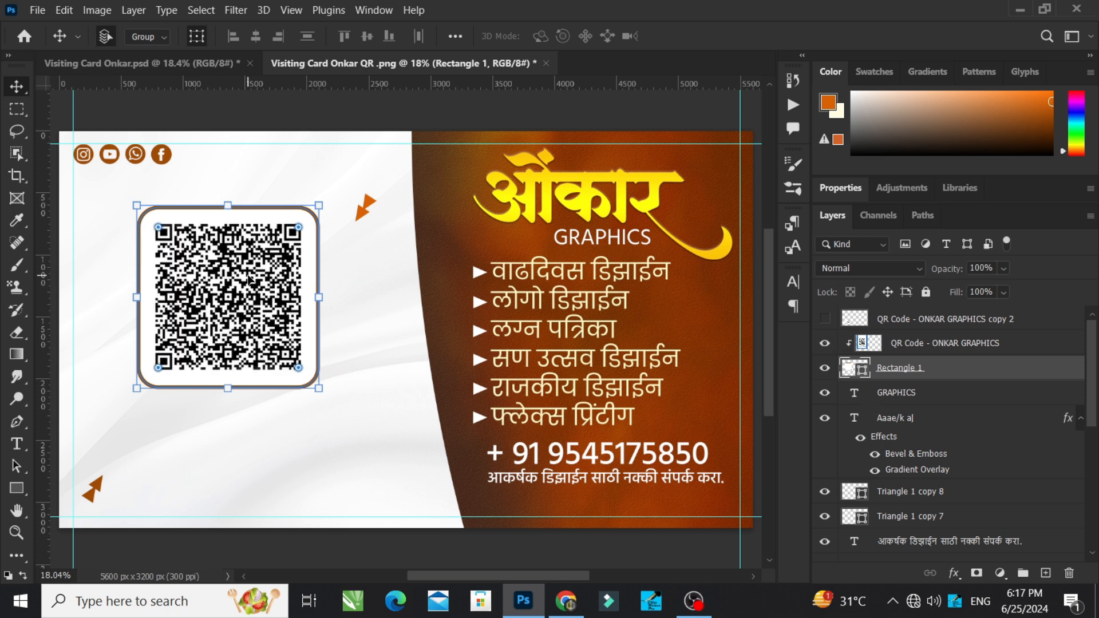
click(248, 279)
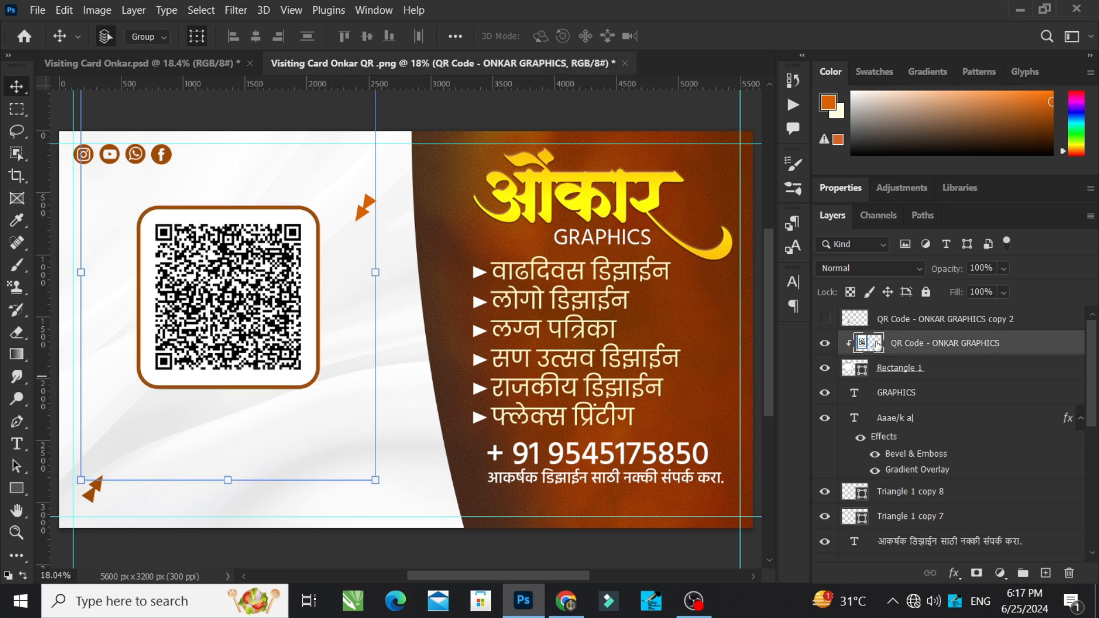
Step: Duplicate the QR code layer, move the unclipped copy to the card's middle to view the whole picture, and delete the copy
key(ctrl+j)
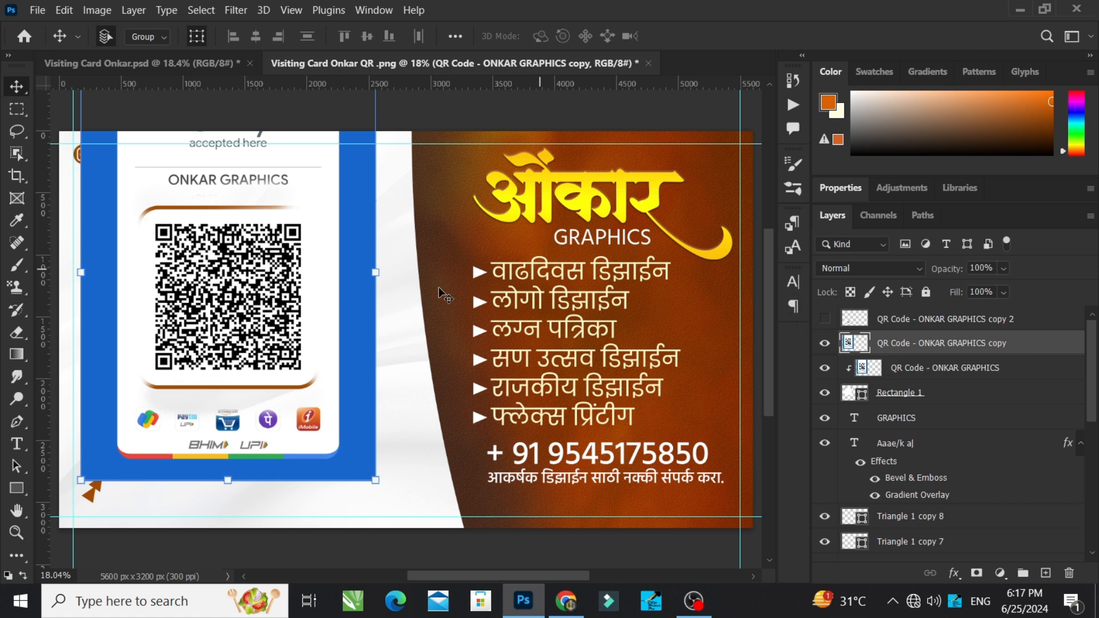
drag(314, 284, 492, 330)
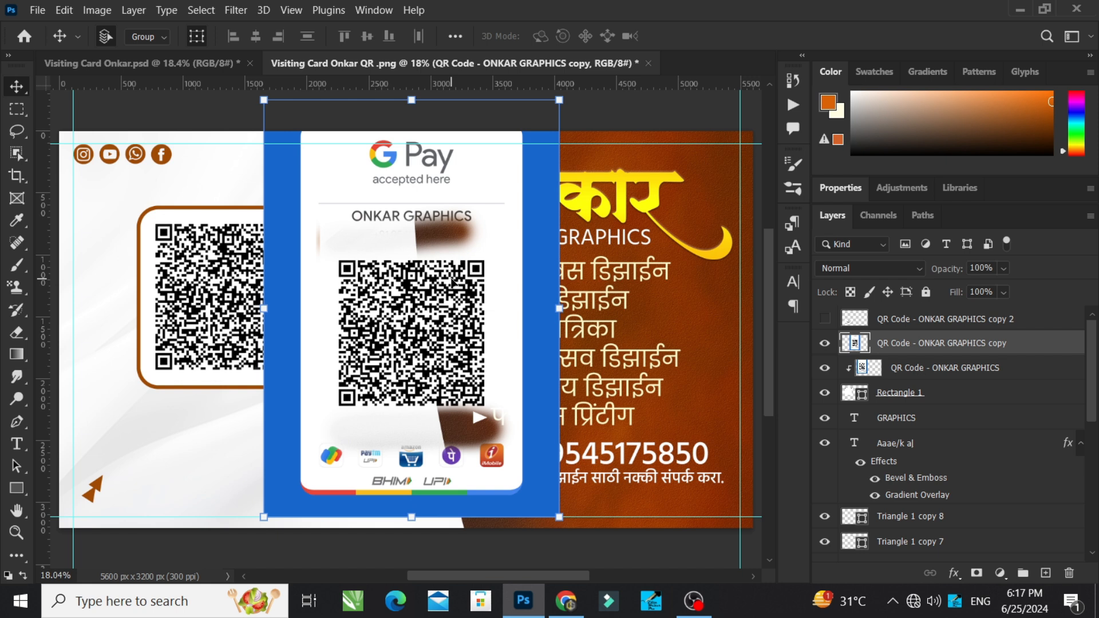
key(Delete)
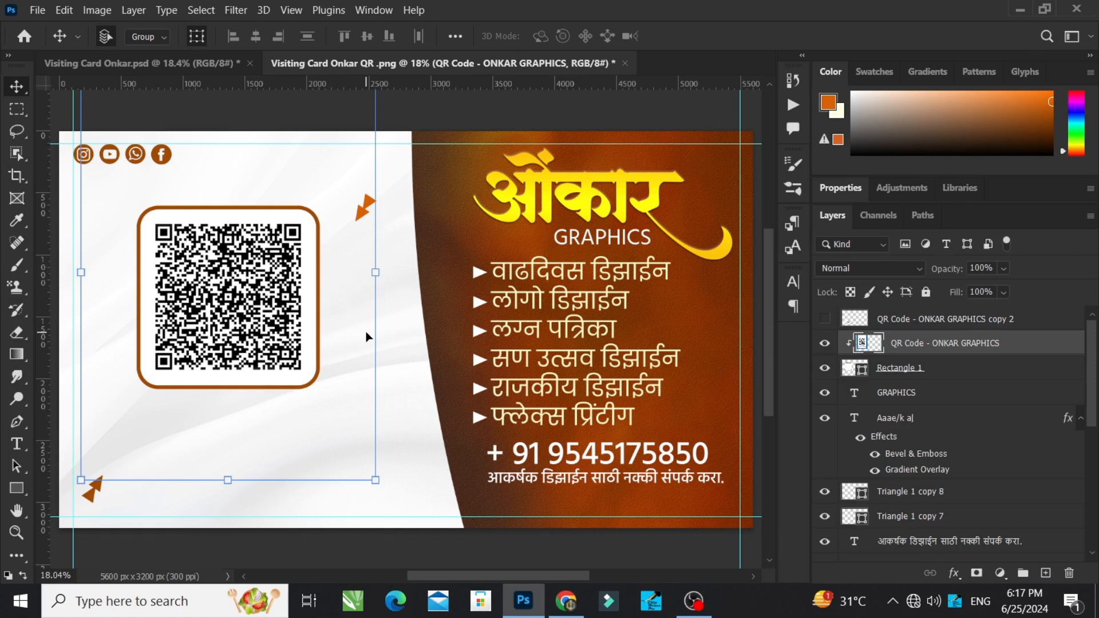
Step: Look up the clipping mask option for the QR Code - ONKAR GRAPHICS layer without applying it
right_click(915, 346)
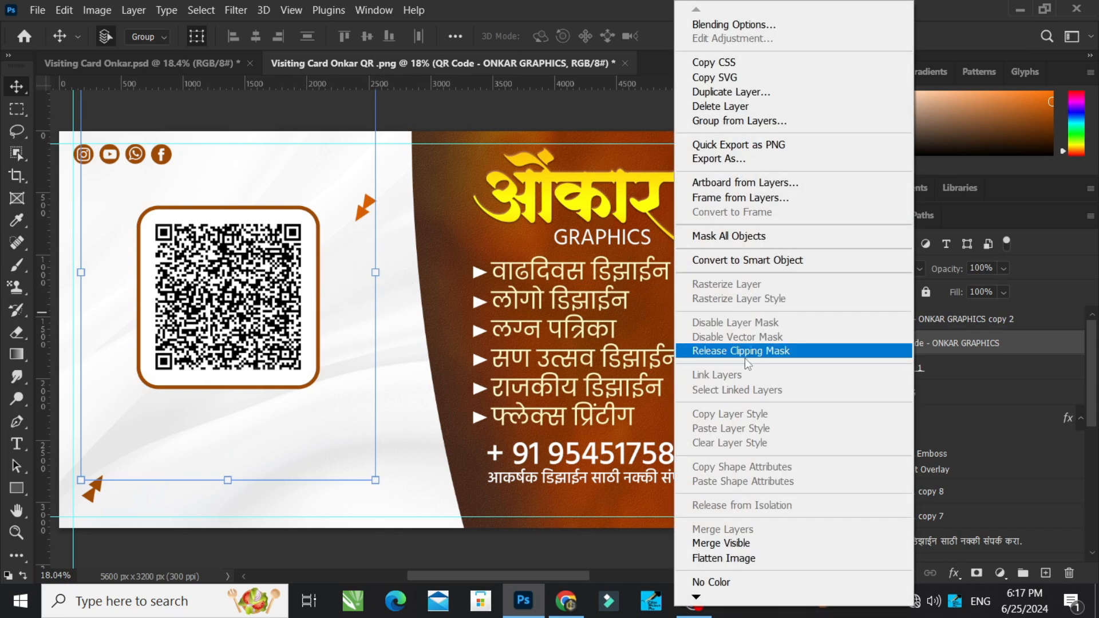
click(1028, 352)
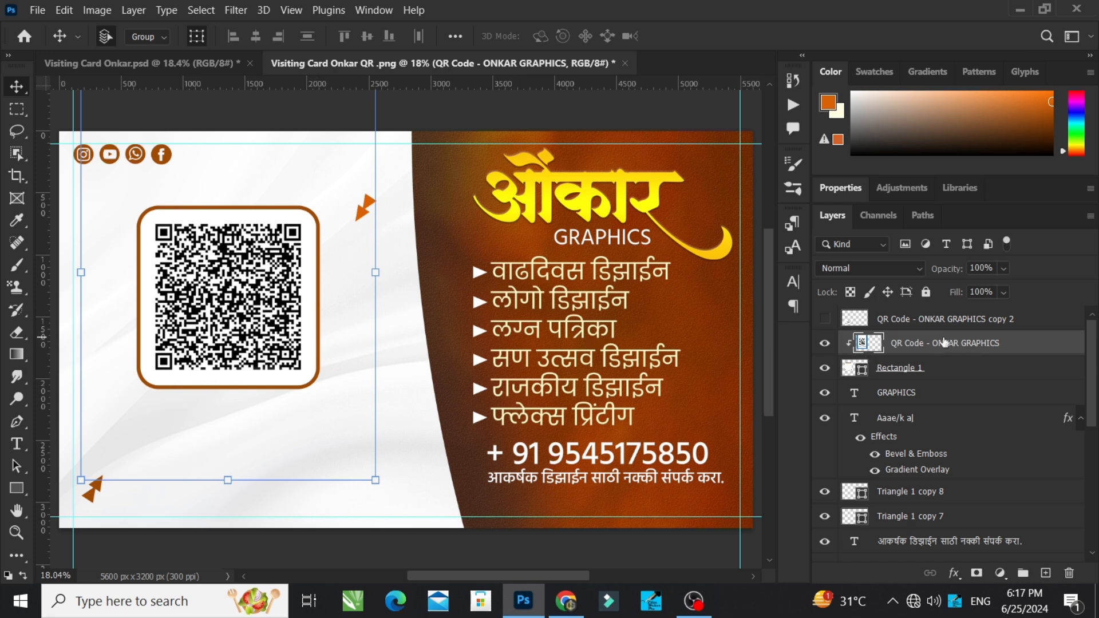
Step: Show the G Pay logo on QR Code - ONKAR GRAPHICS copy 2, inspect that layer's blend mode, and clear the selection
click(824, 319)
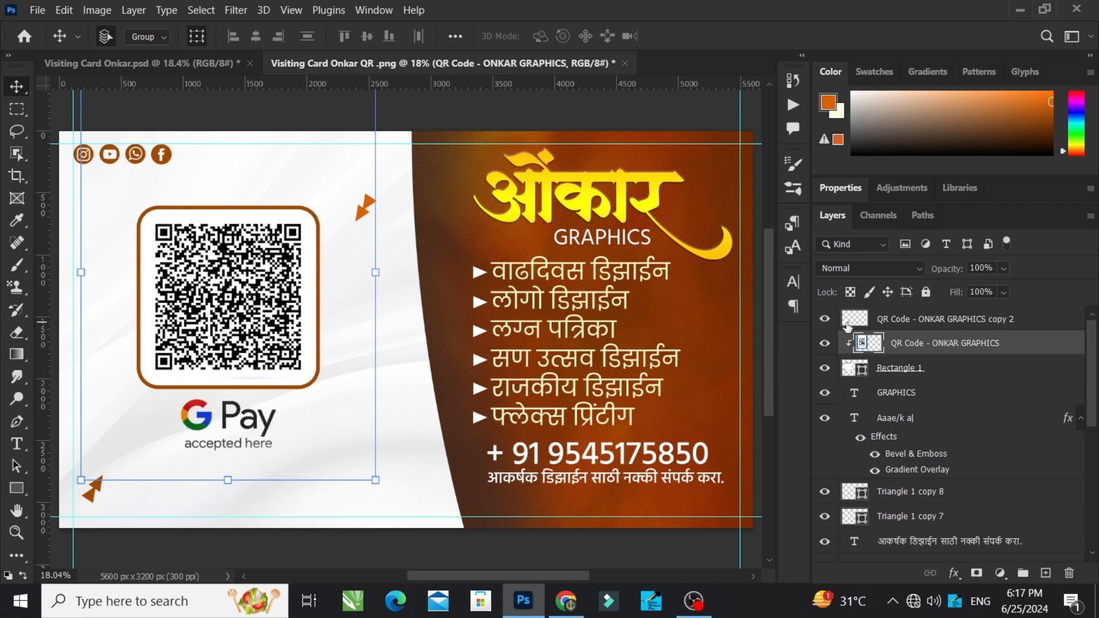
click(849, 321)
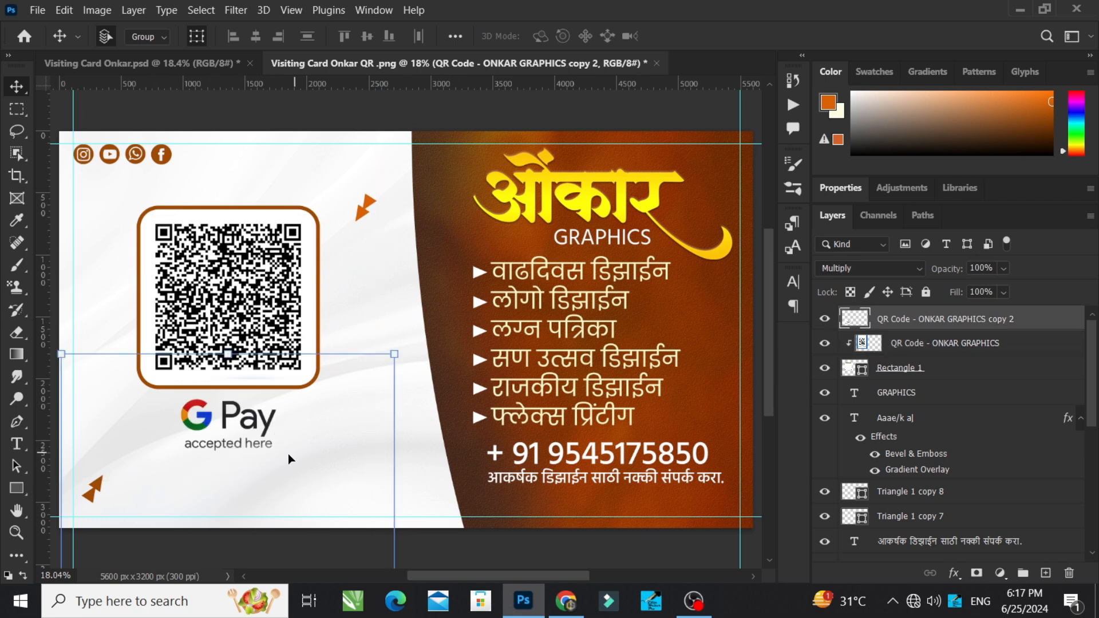
click(507, 534)
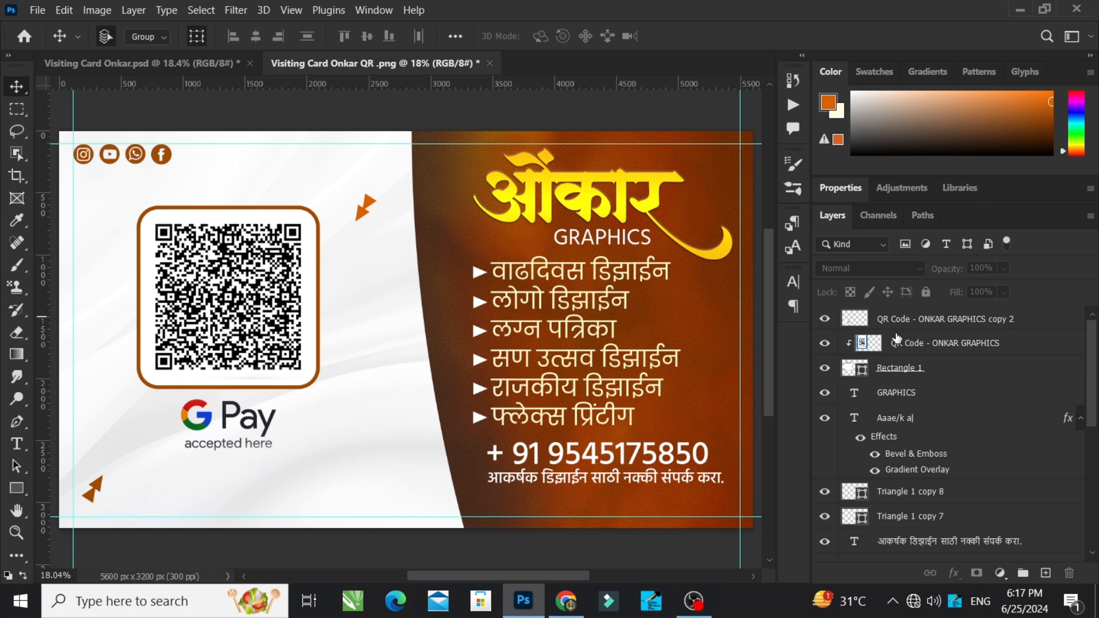
click(985, 330)
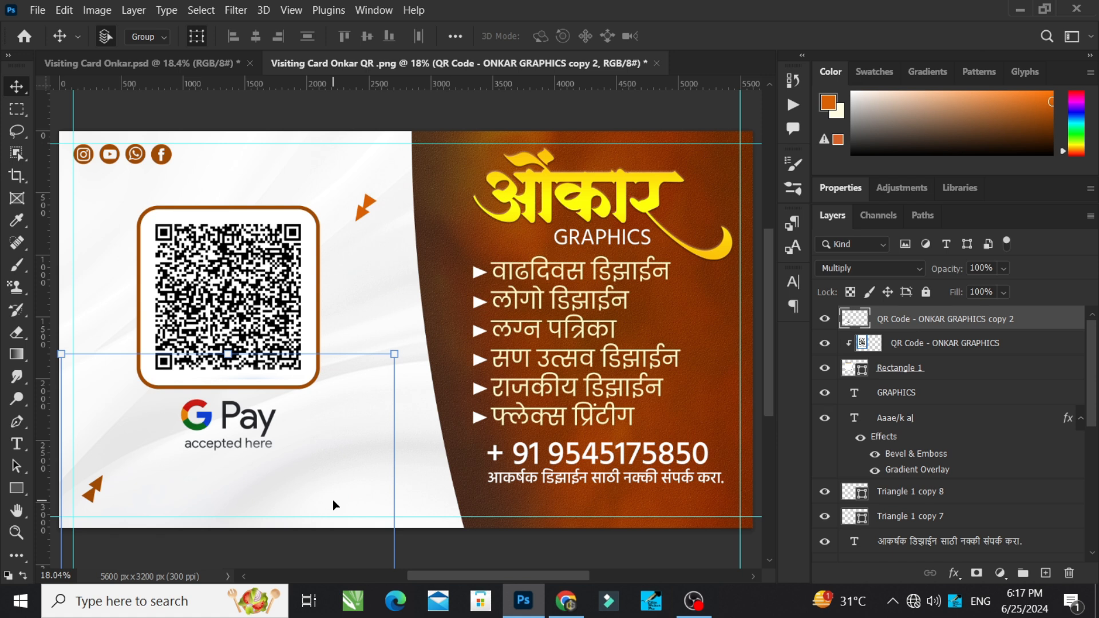
click(594, 554)
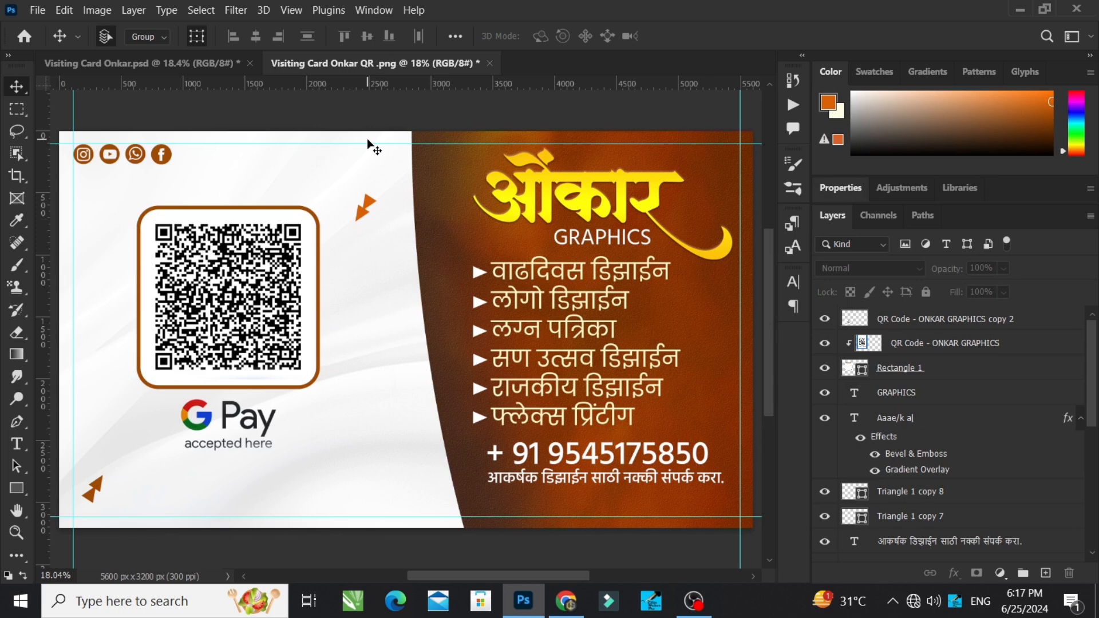
Step: Switch back to the Visiting Card Onkar.psd document to view the card's front side
click(187, 70)
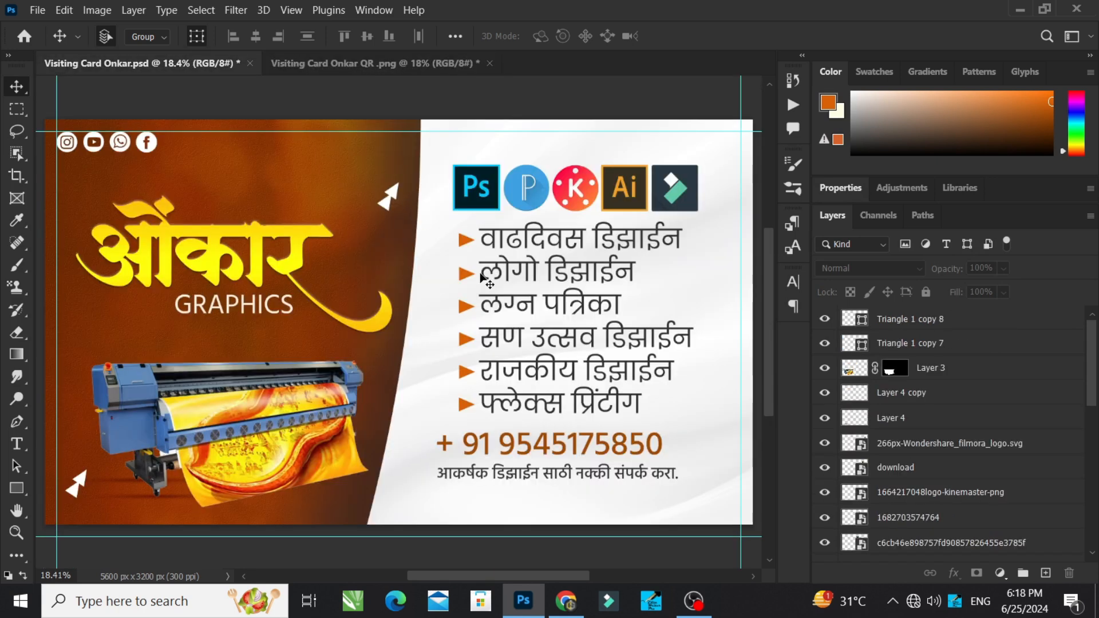